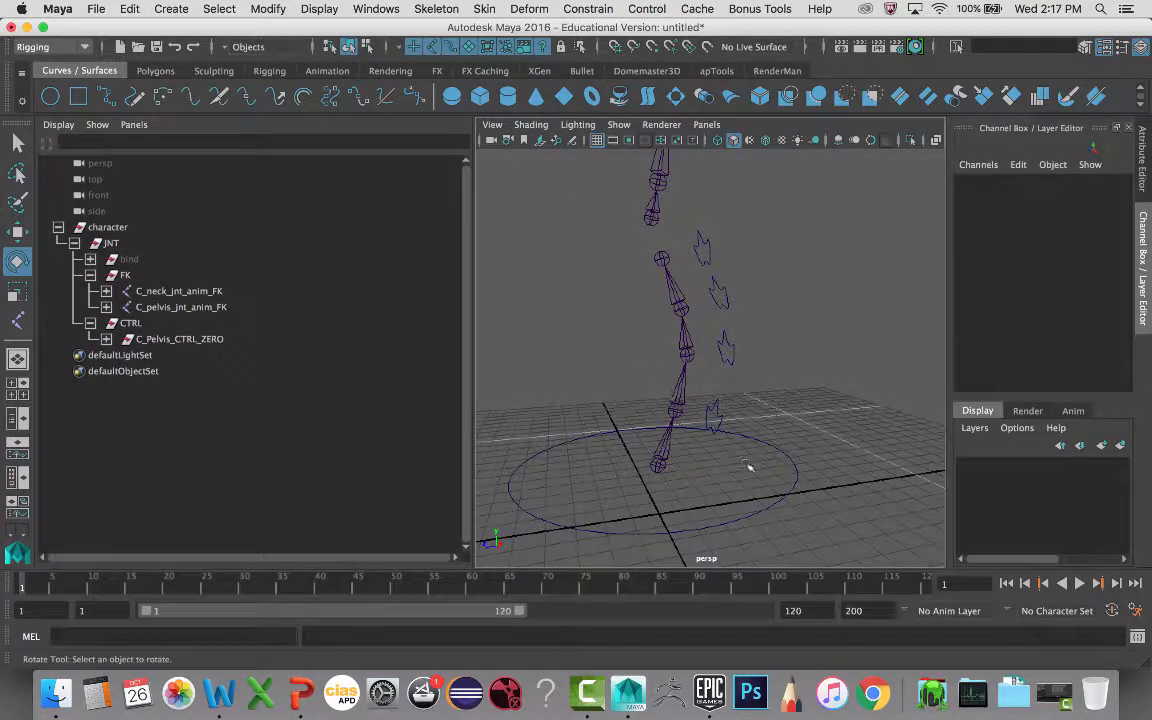
{"action": "left_click", "coordinate": [788, 489]}
{"action": "key", "text": "w"}
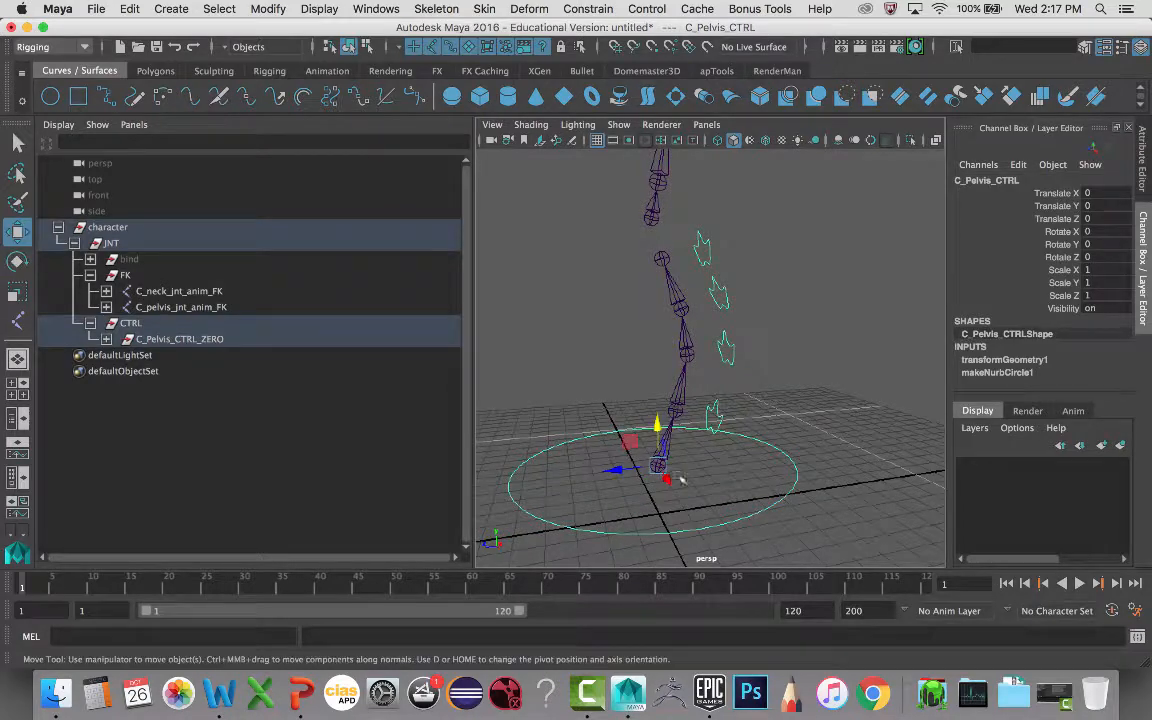
{"action": "left_click", "coordinate": [648, 407]}
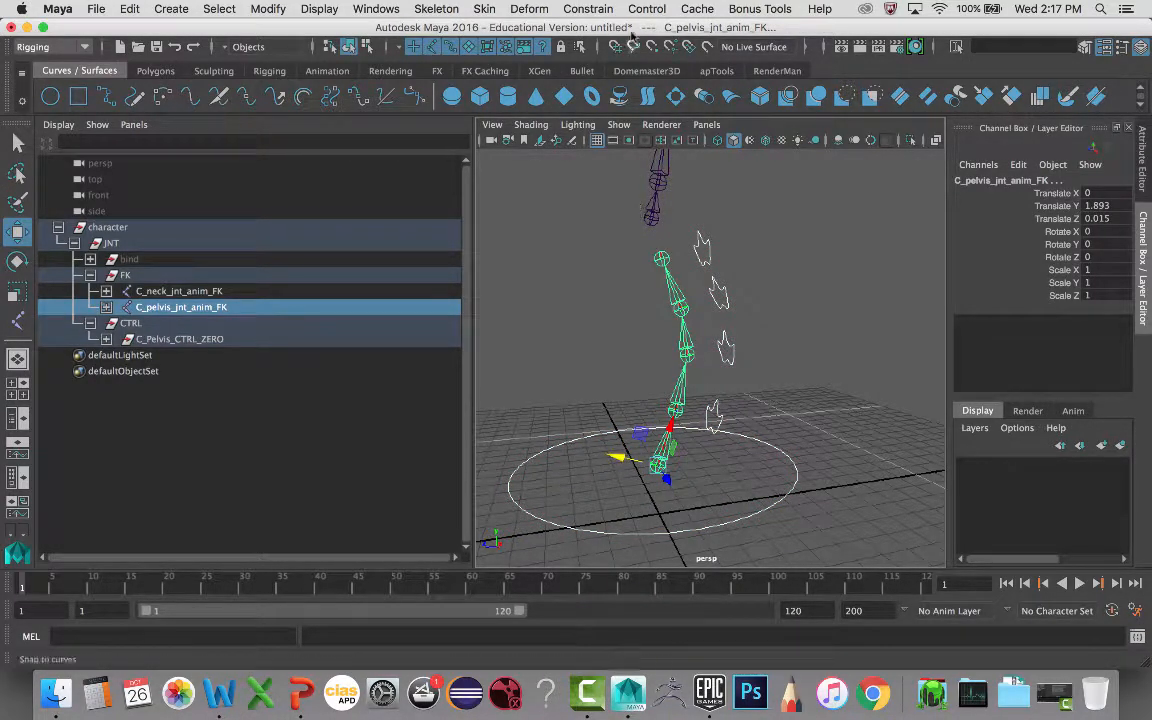
{"action": "left_click", "coordinate": [590, 9]}
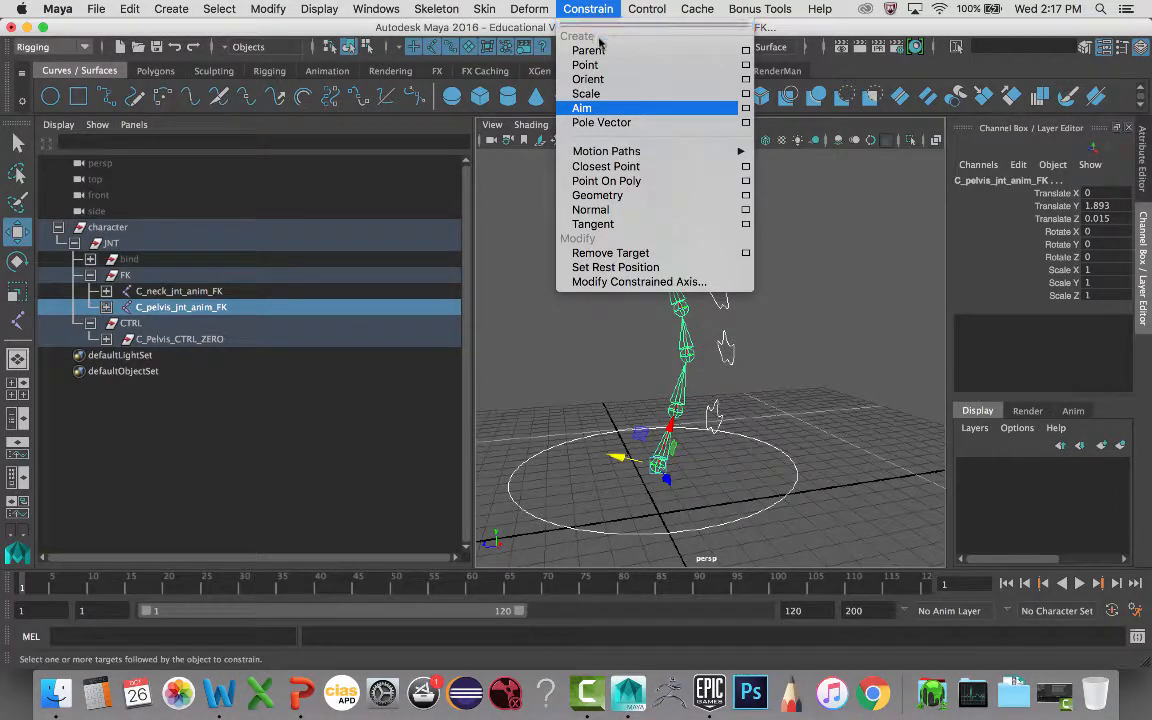
{"action": "left_click", "coordinate": [745, 79]}
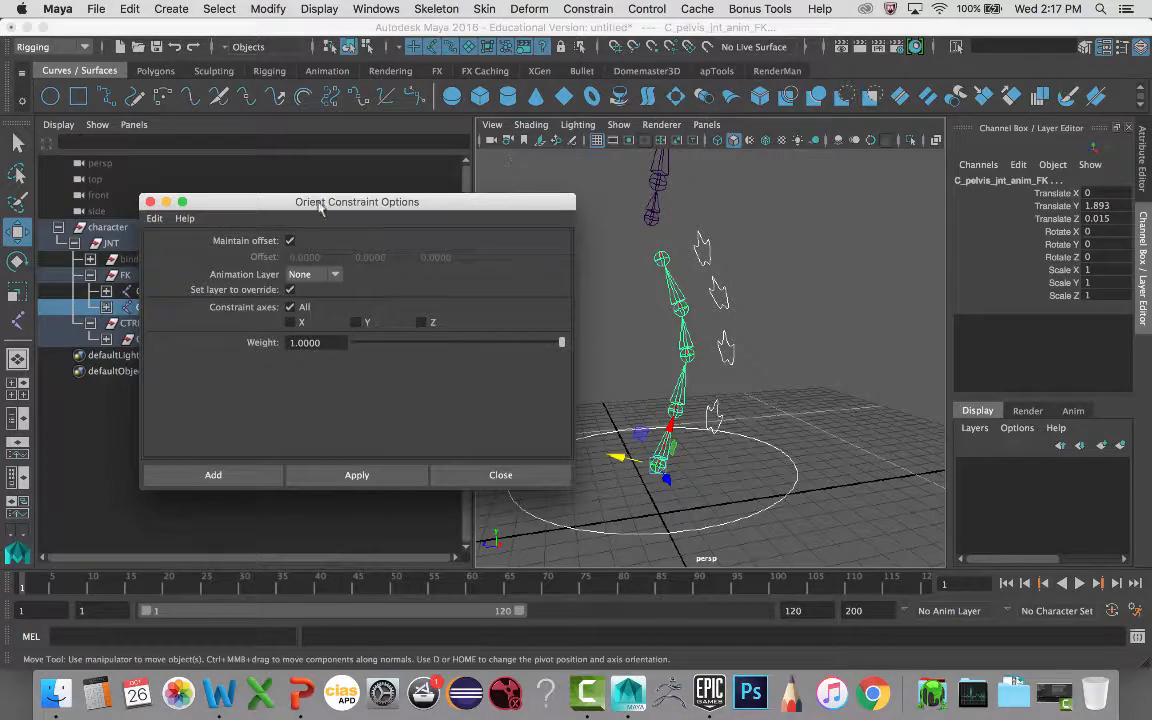
{"action": "left_click", "coordinate": [290, 241]}
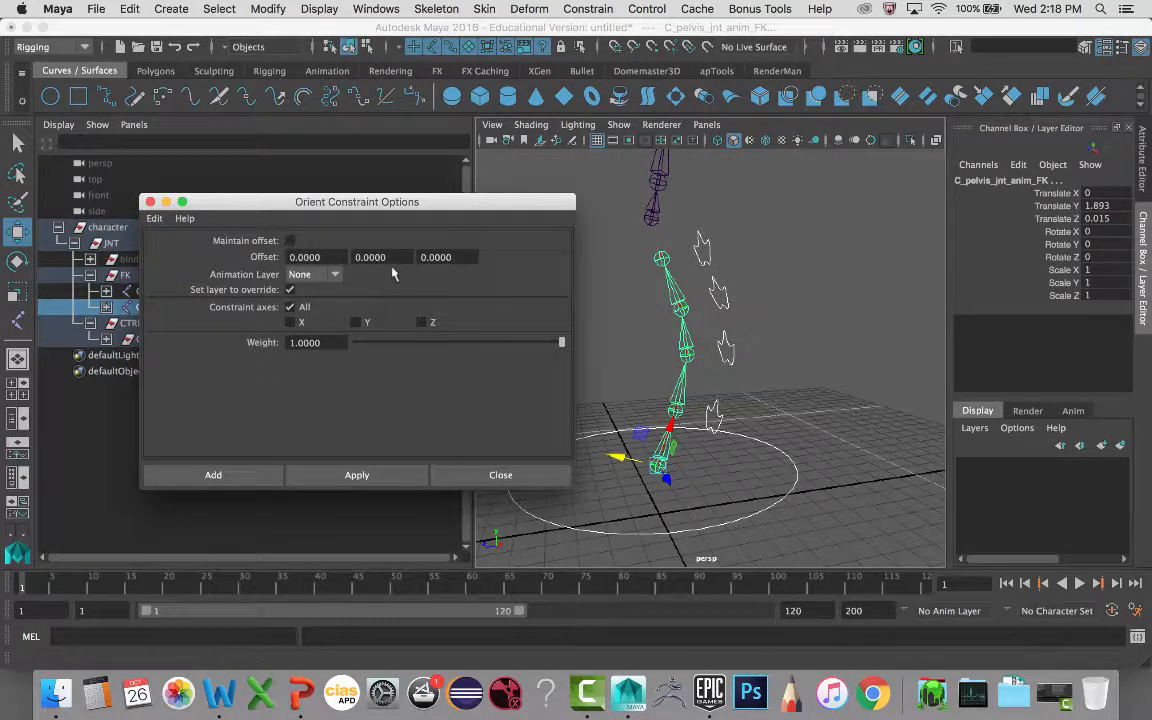
{"action": "left_click_drag", "start_coordinate": [760, 487], "coordinate": [810, 525]}
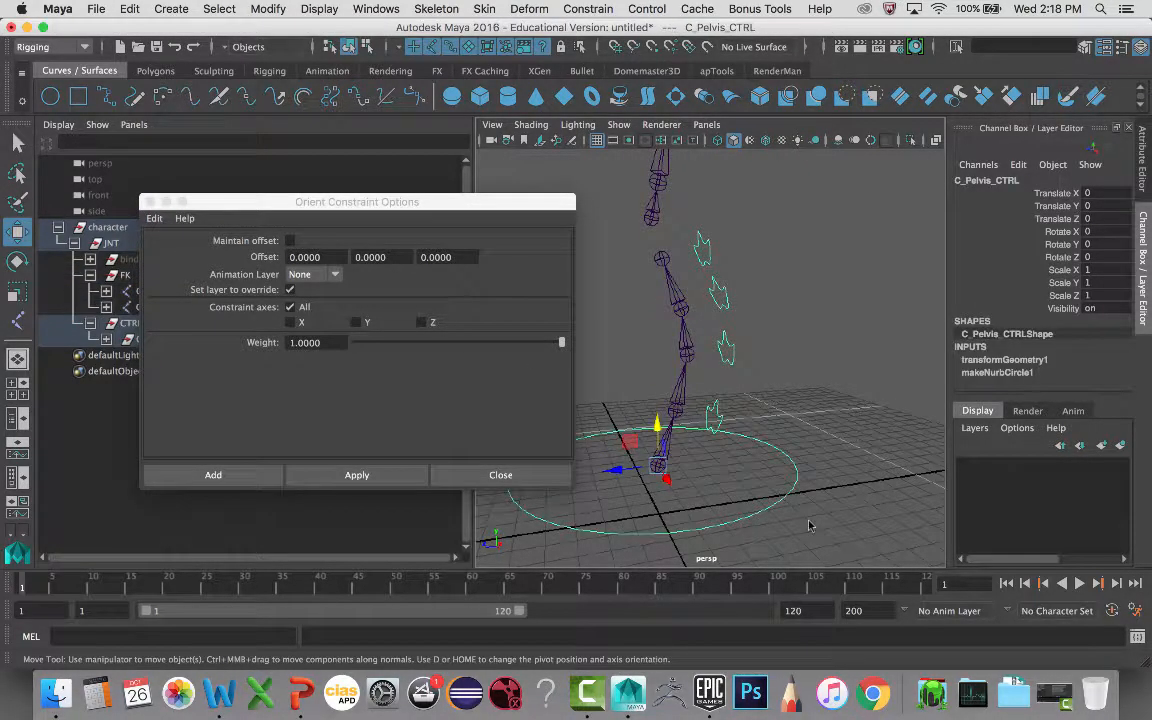
{"action": "left_click", "coordinate": [290, 241]}
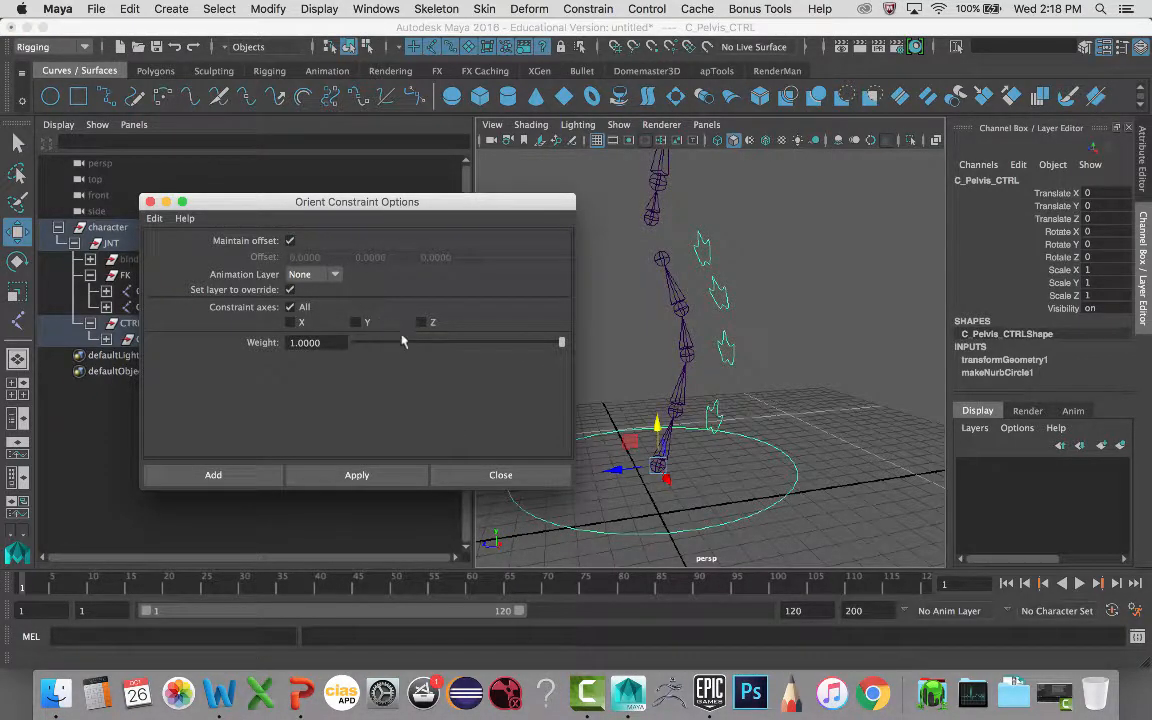
- Compare the pivot orientation of the pelvis control with that of the belly FK control, and put the constraint options away
{"action": "left_click", "coordinate": [721, 423]}
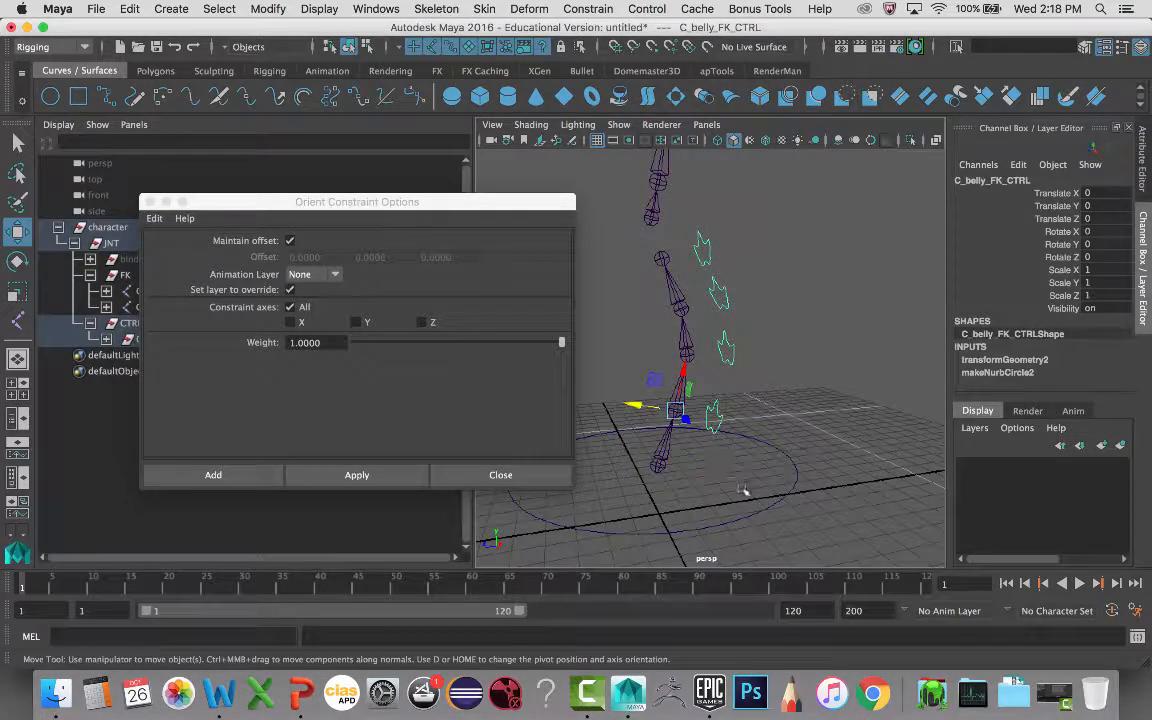
{"action": "left_click", "coordinate": [770, 505]}
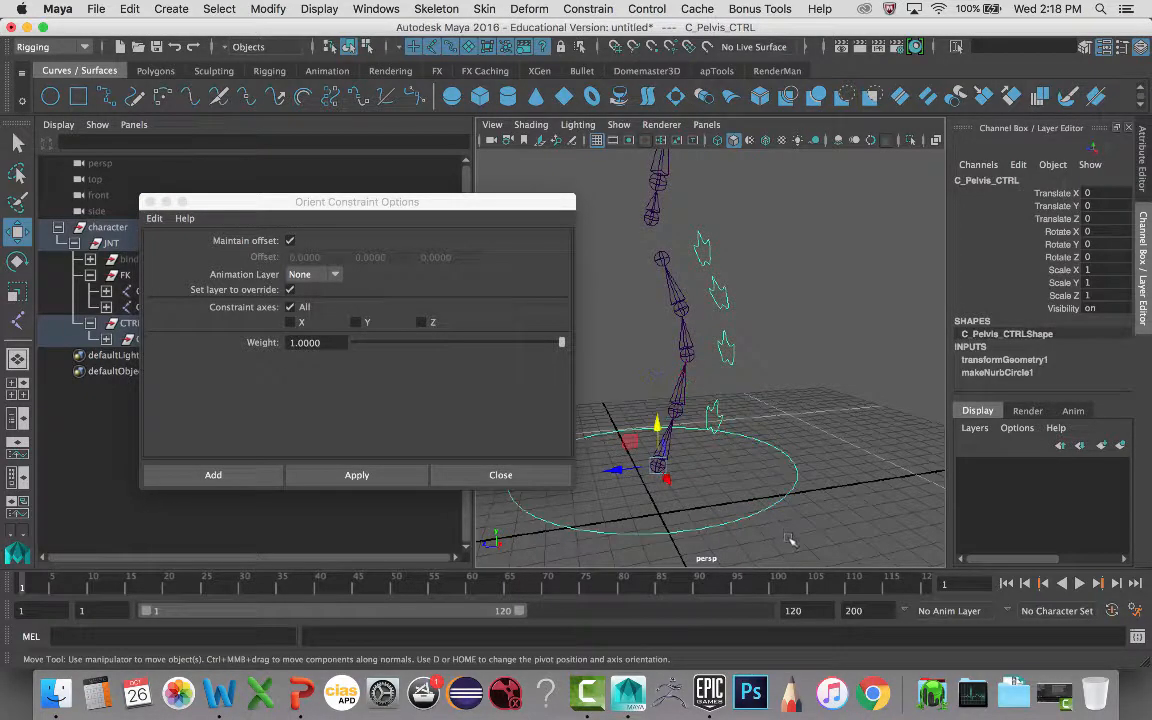
{"action": "left_click", "coordinate": [716, 430]}
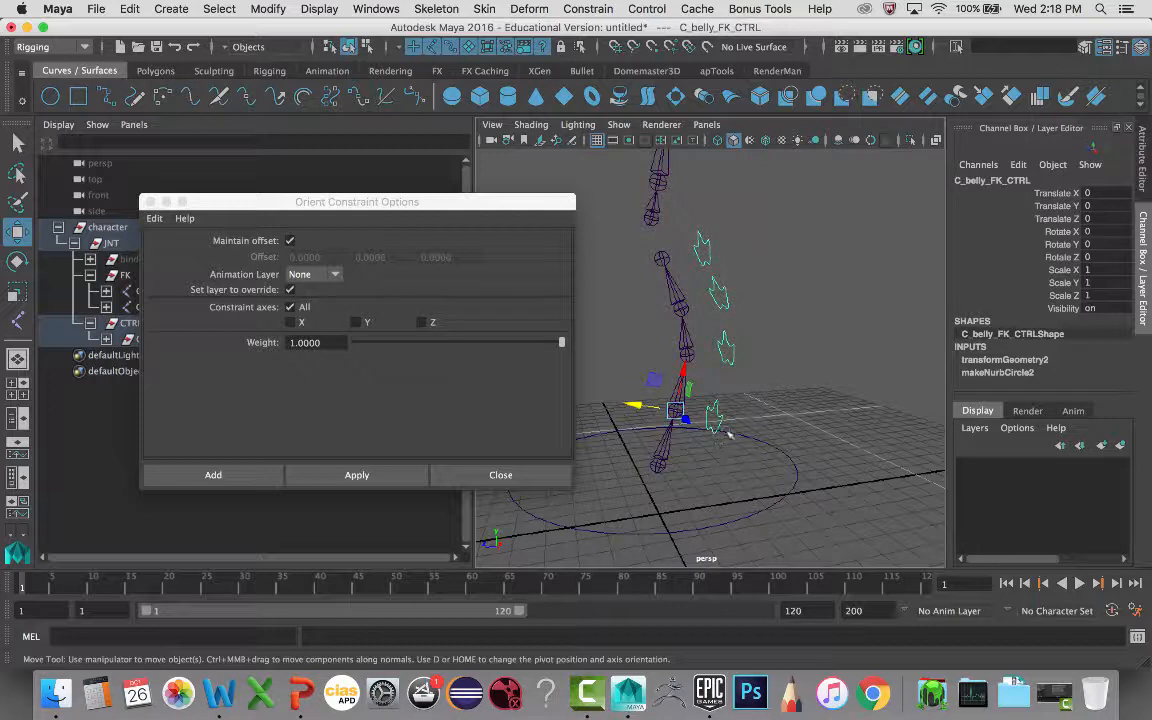
{"action": "left_click", "coordinate": [747, 512]}
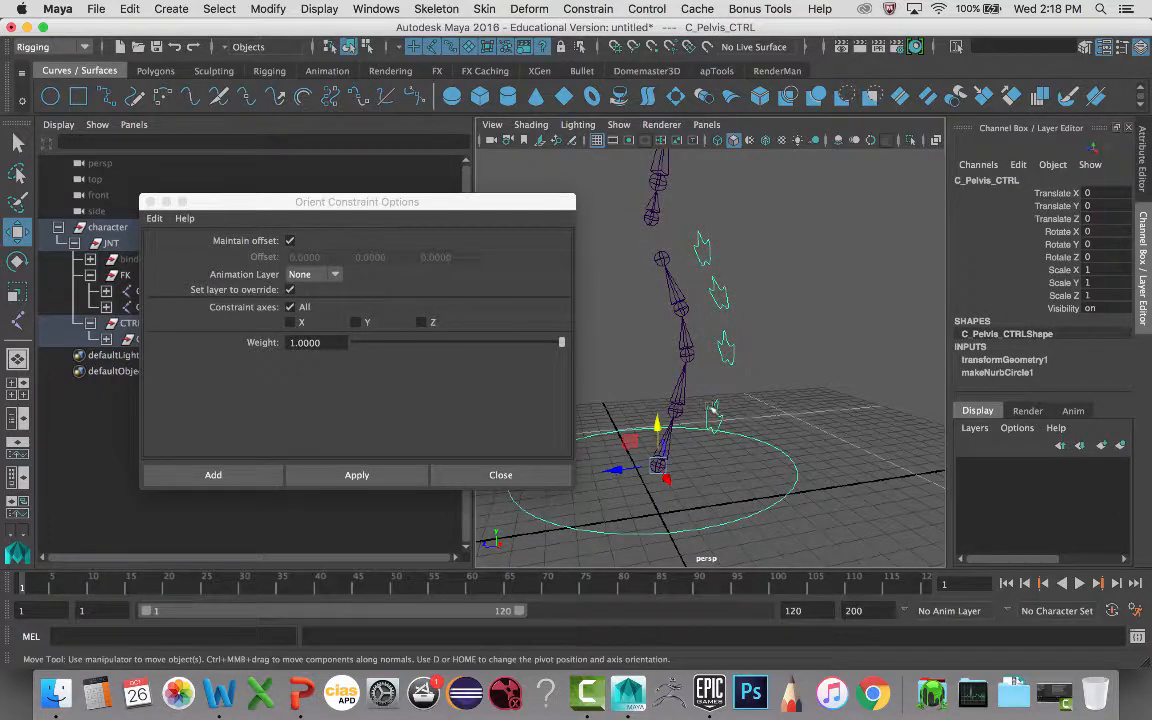
{"action": "left_click", "coordinate": [713, 412]}
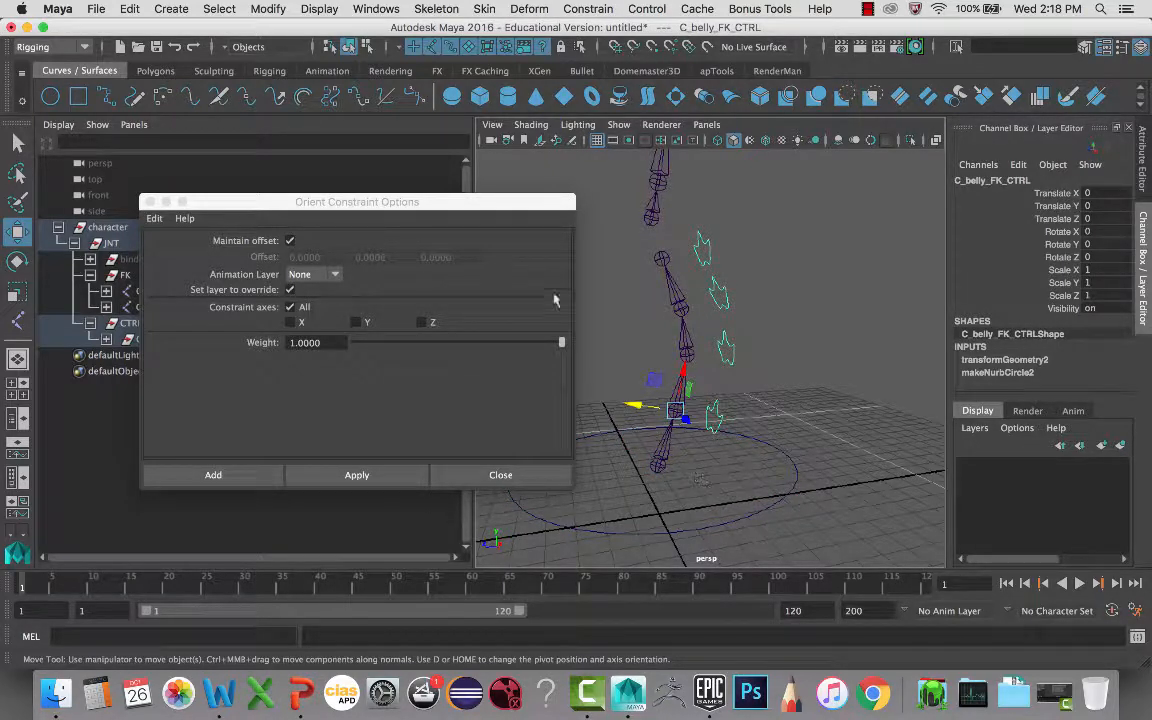
{"action": "left_click", "coordinate": [166, 201]}
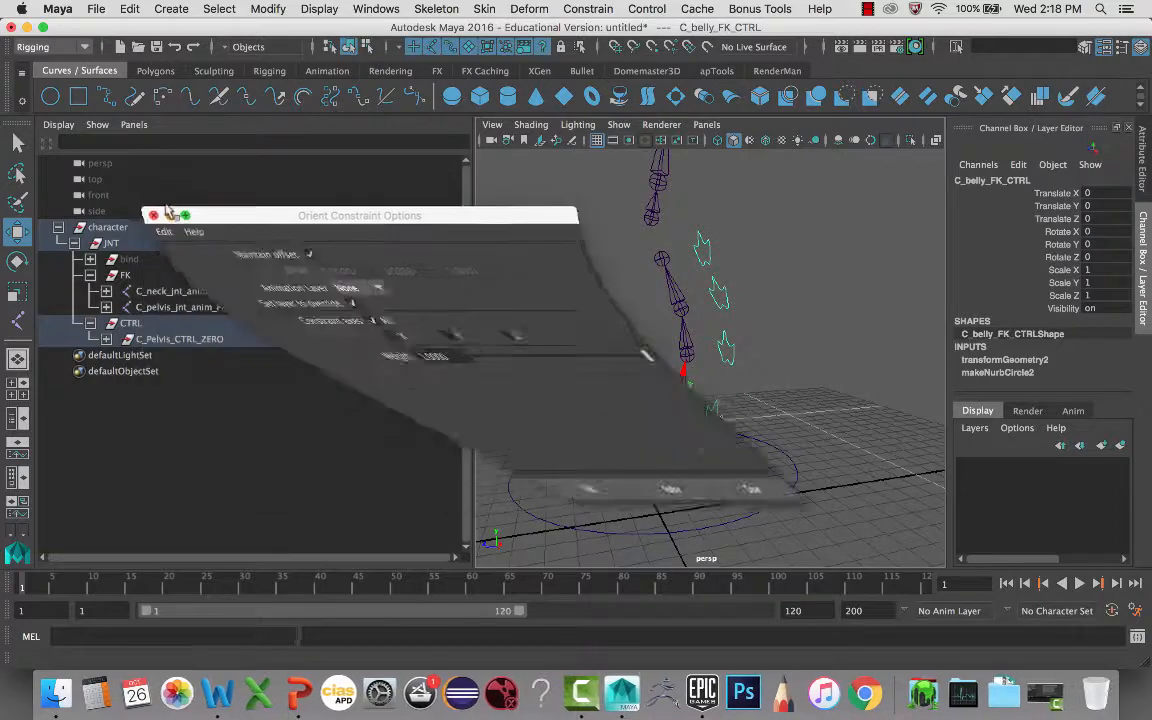
- Expand the full control hierarchy and unparent C_belly_FK_CTRL_ZERO to the world level
{"action": "left_click", "coordinate": [106, 339], "text": "shift"}
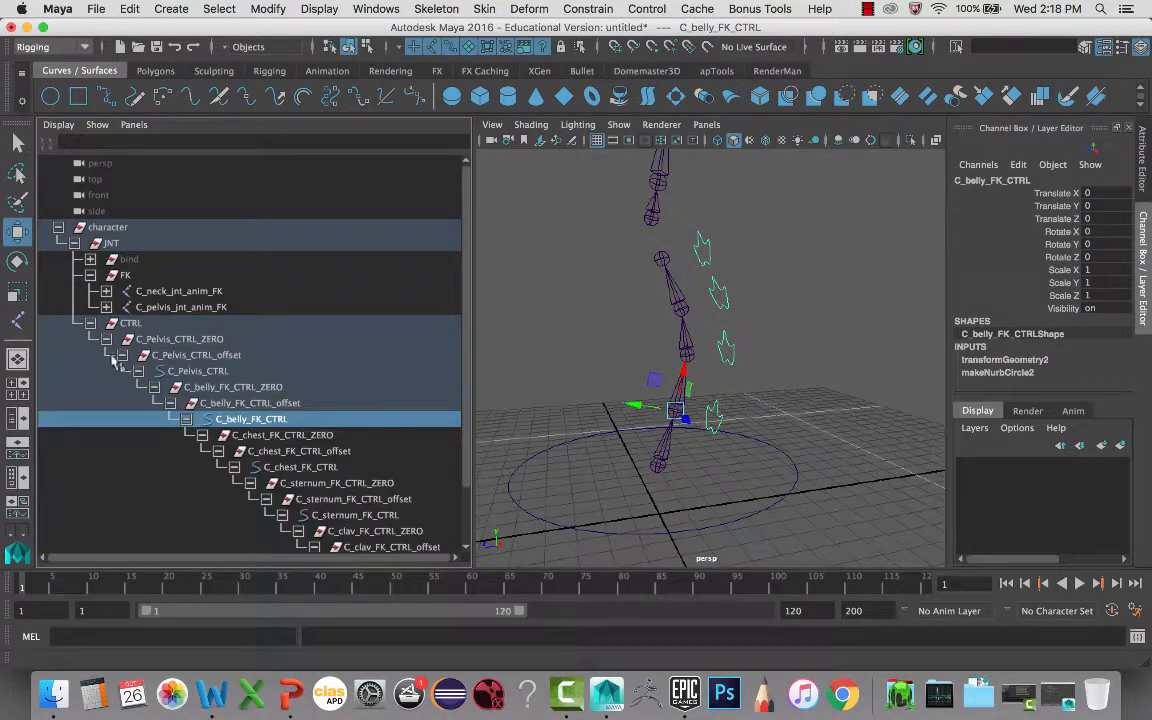
{"action": "left_click", "coordinate": [200, 387]}
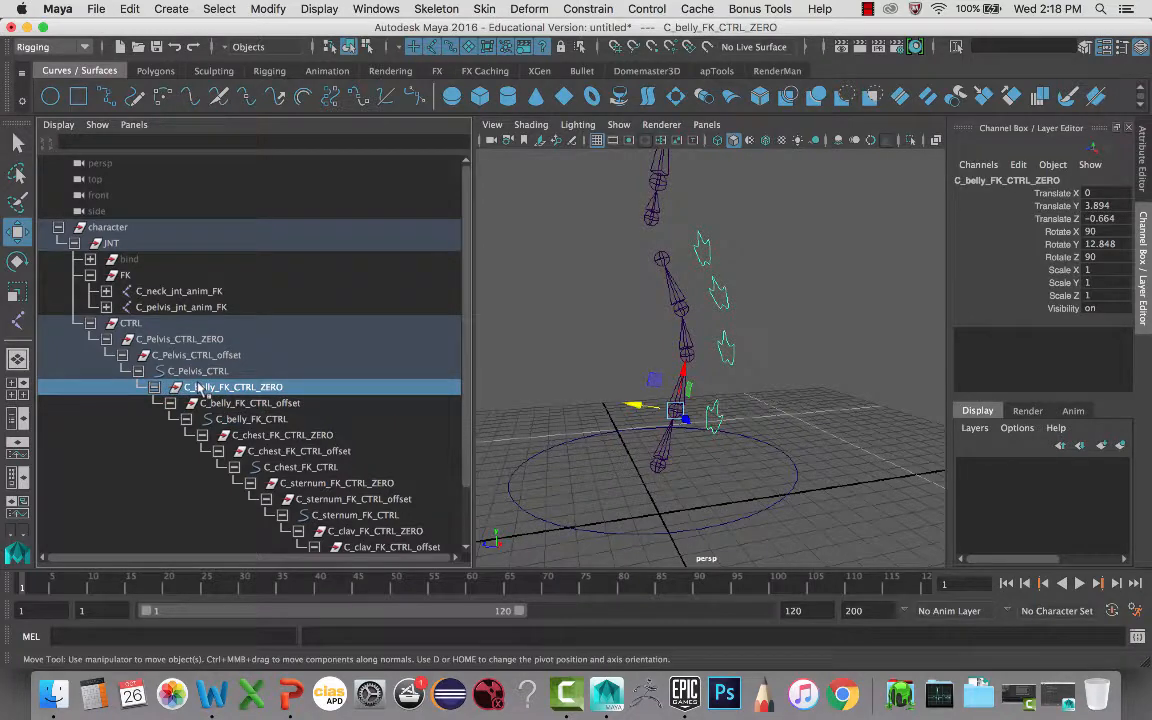
{"action": "key", "text": "shift+p"}
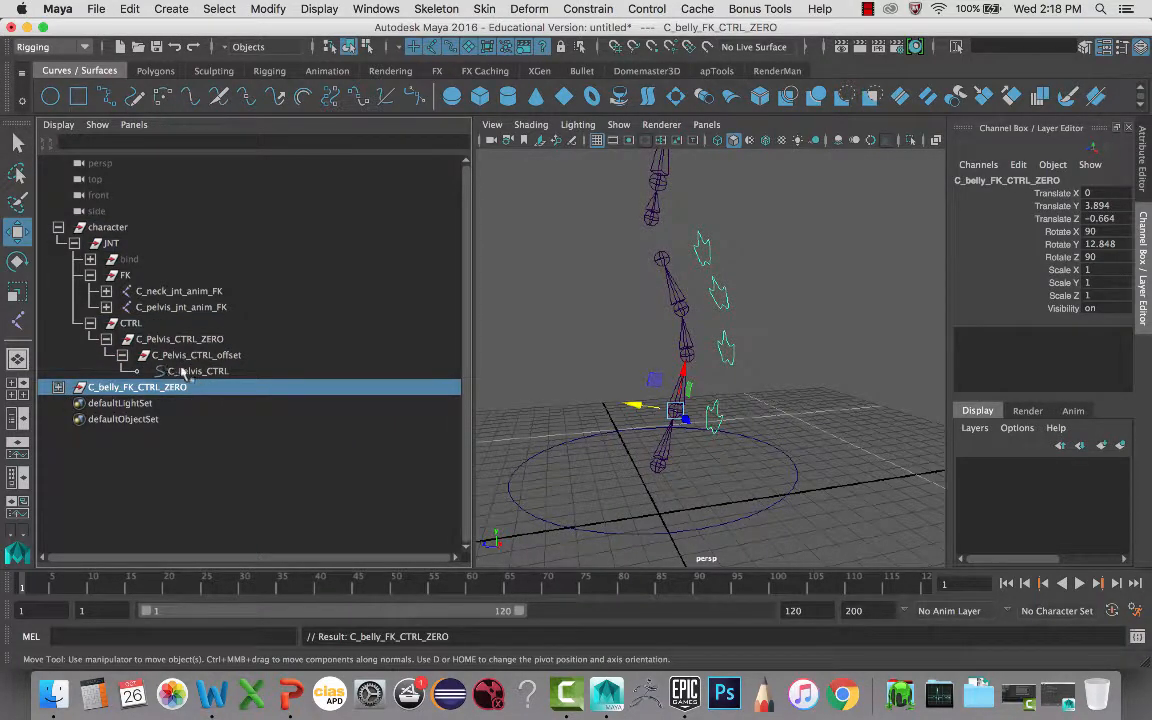
- Unparent C_Pelvis_CTRL, C_Pelvis_CTRL_offset and C_Pelvis_CTRL_ZERO from one another and from the CTRL group
{"action": "left_click", "coordinate": [186, 371]}
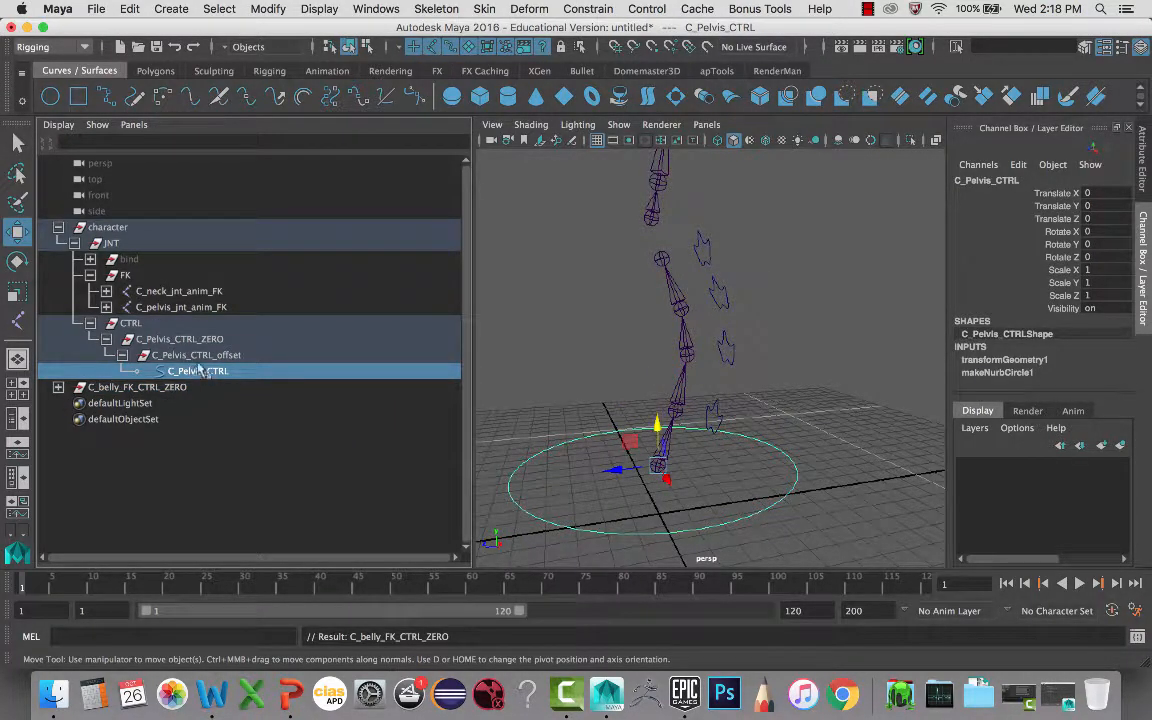
{"action": "left_click", "coordinate": [190, 356], "text": "shift"}
{"action": "left_click", "coordinate": [186, 341], "text": "shift"}
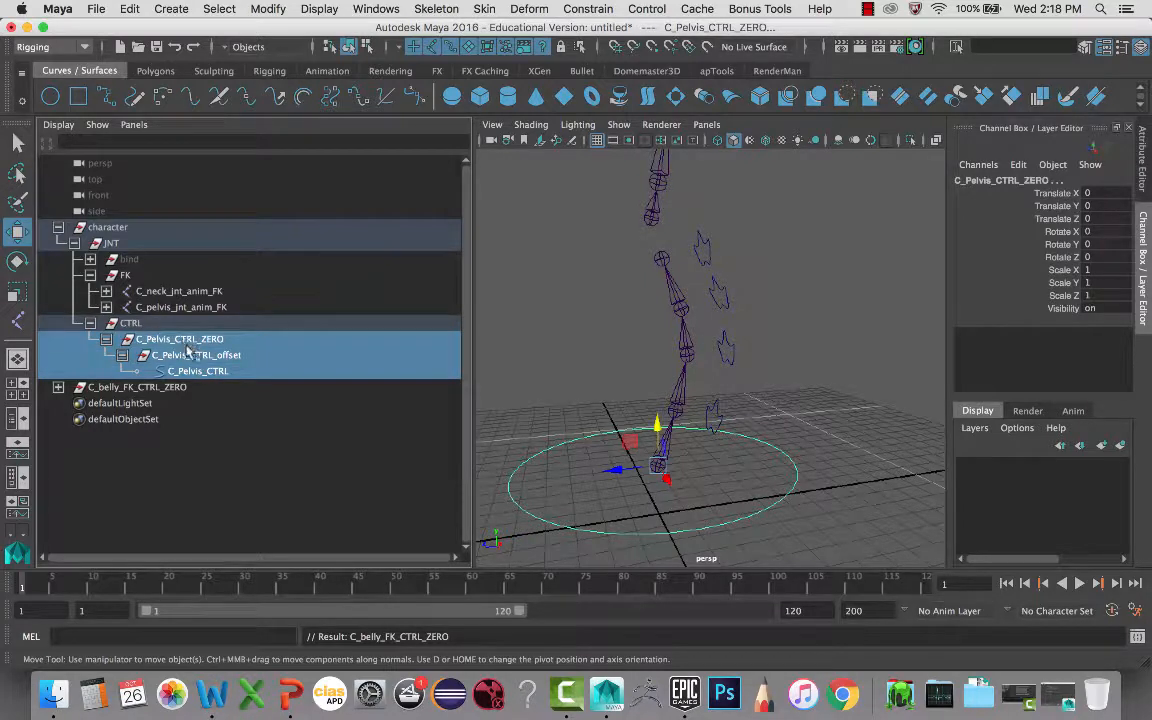
{"action": "key", "text": "shift+p"}
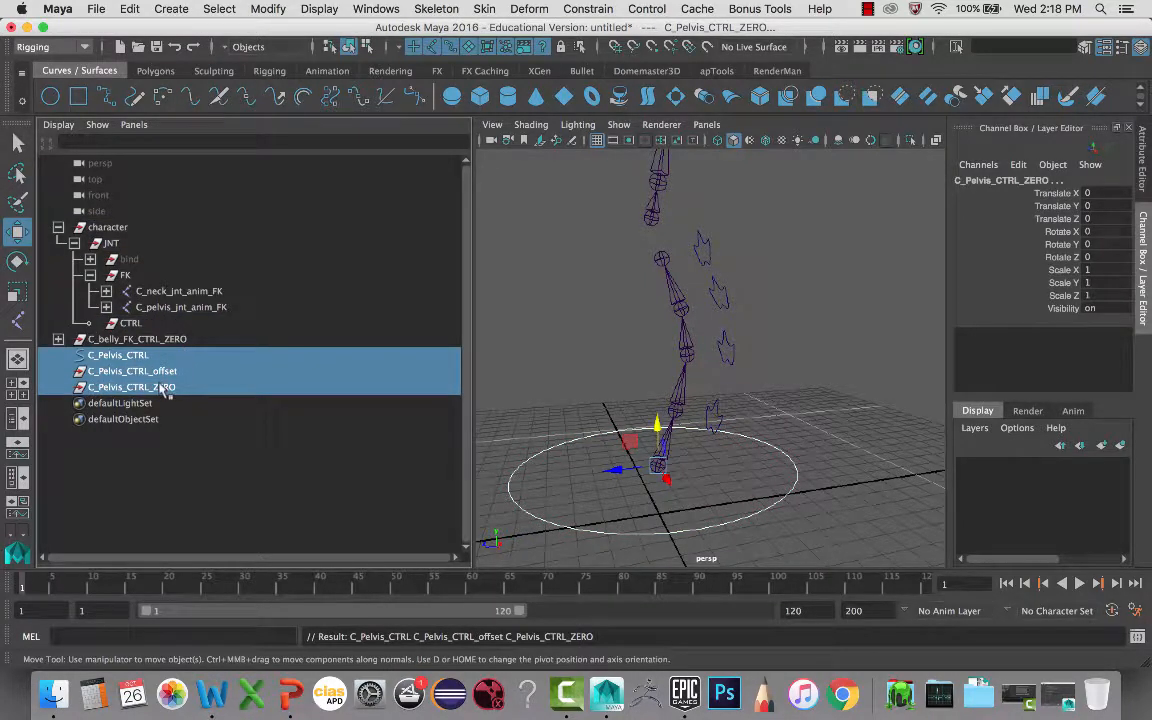
- Parent C_Pelvis_CTRL_ZERO under the C_pelvis_jnt_anim_FK joint
{"action": "left_click", "coordinate": [120, 356]}
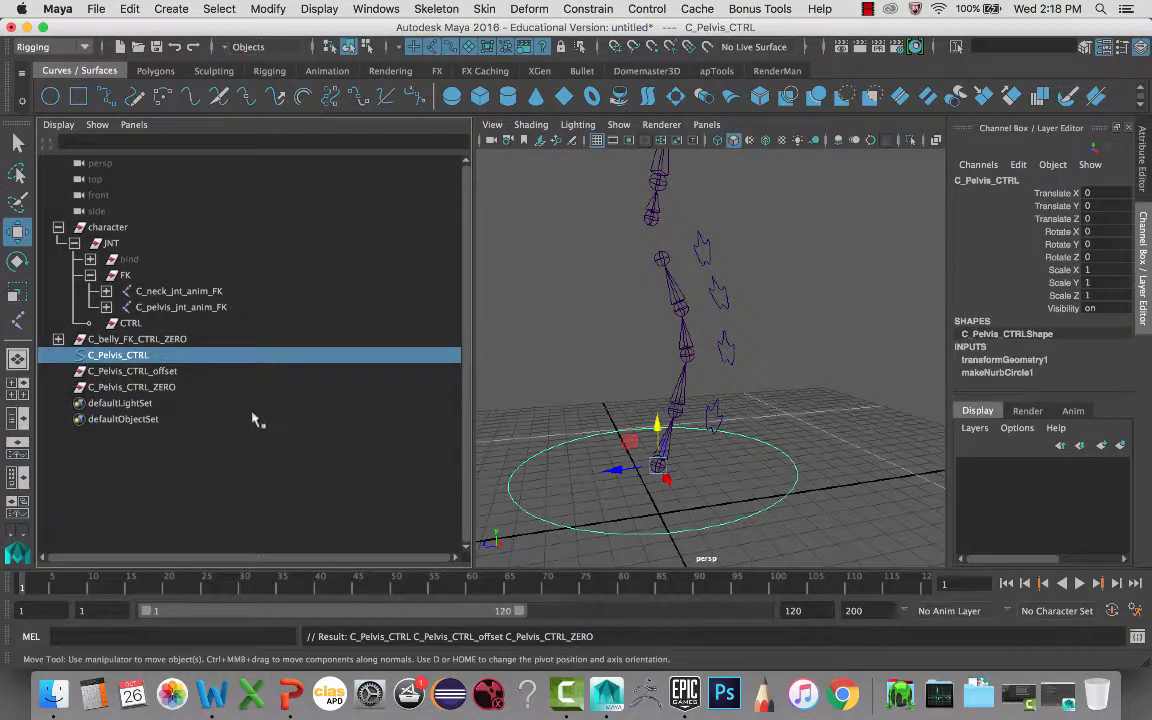
{"action": "left_click", "coordinate": [160, 371]}
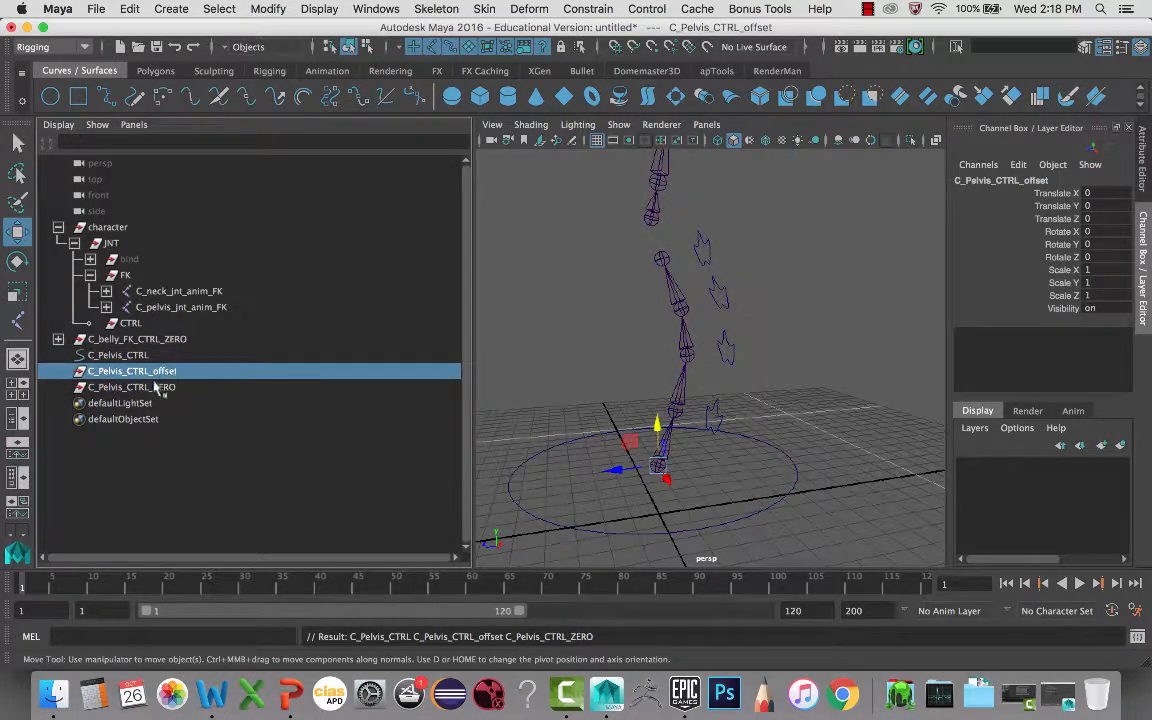
{"action": "left_click", "coordinate": [155, 387]}
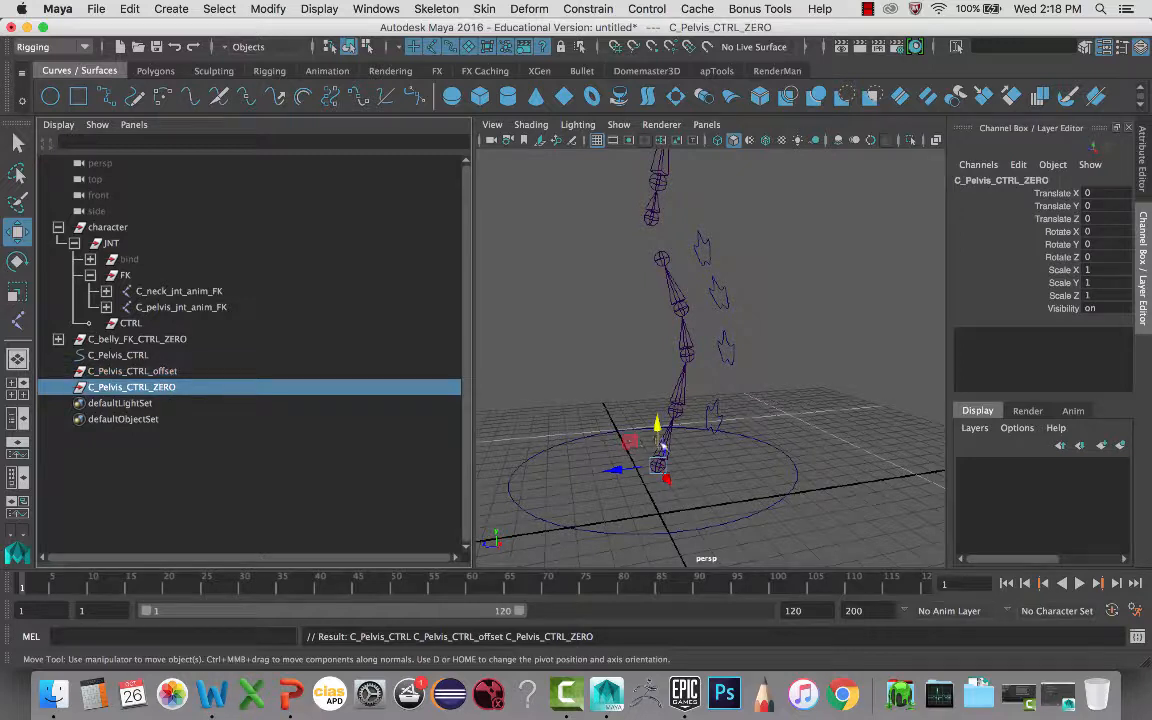
{"action": "key", "text": "q"}
{"action": "left_click", "coordinate": [666, 452], "text": "shift"}
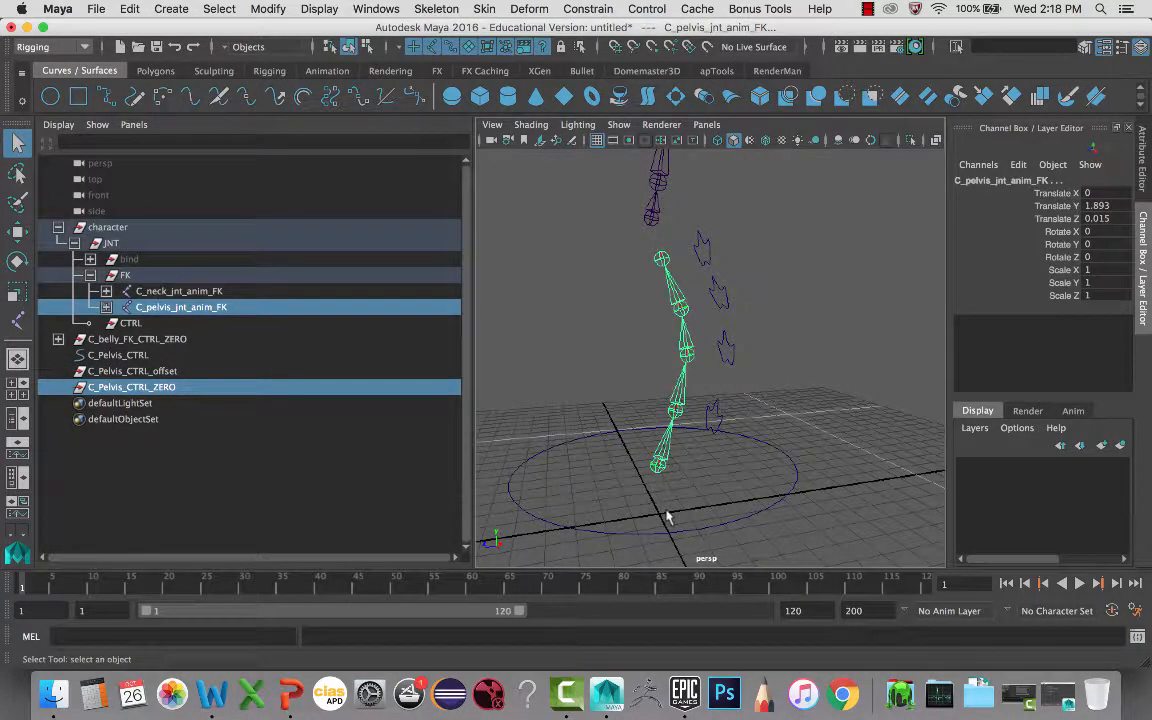
{"action": "key", "text": "p"}
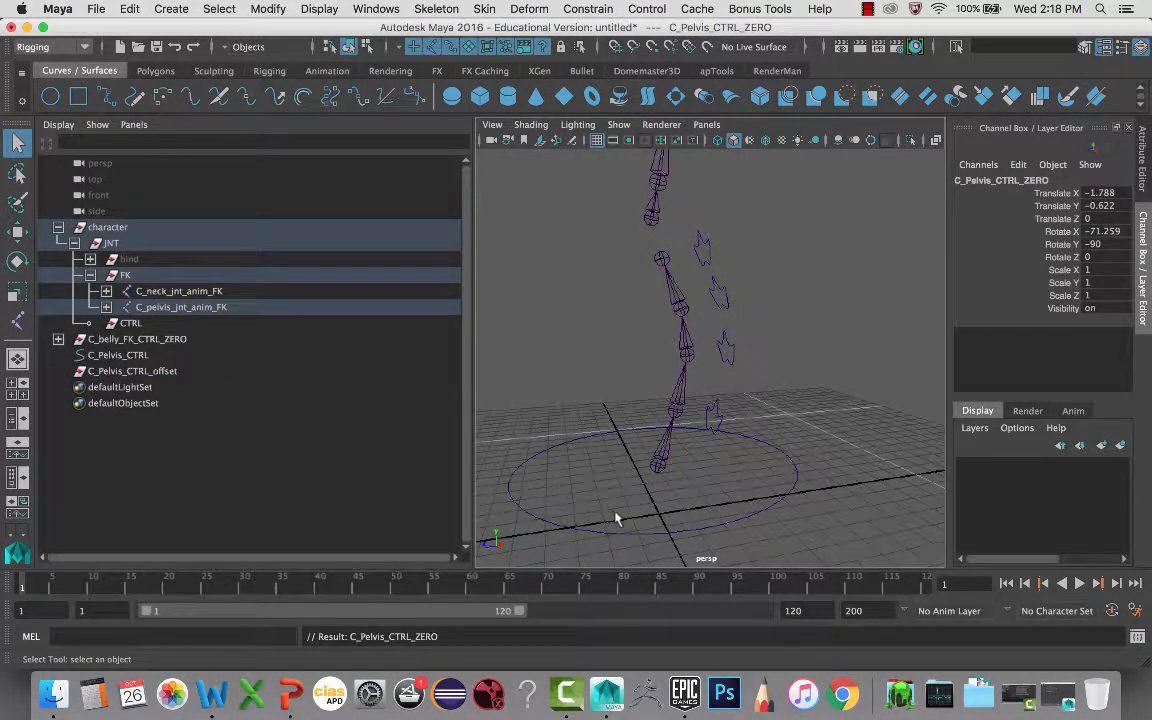
- Set the Translate X, Y, Z and Rotate X, Y of C_Pelvis_CTRL_ZERO to 0, and unparent it from the pelvis joint
{"action": "left_click_drag", "start_coordinate": [1100, 193], "coordinate": [1105, 246]}
{"action": "type", "text": "0"}
{"action": "key", "text": "Return"}
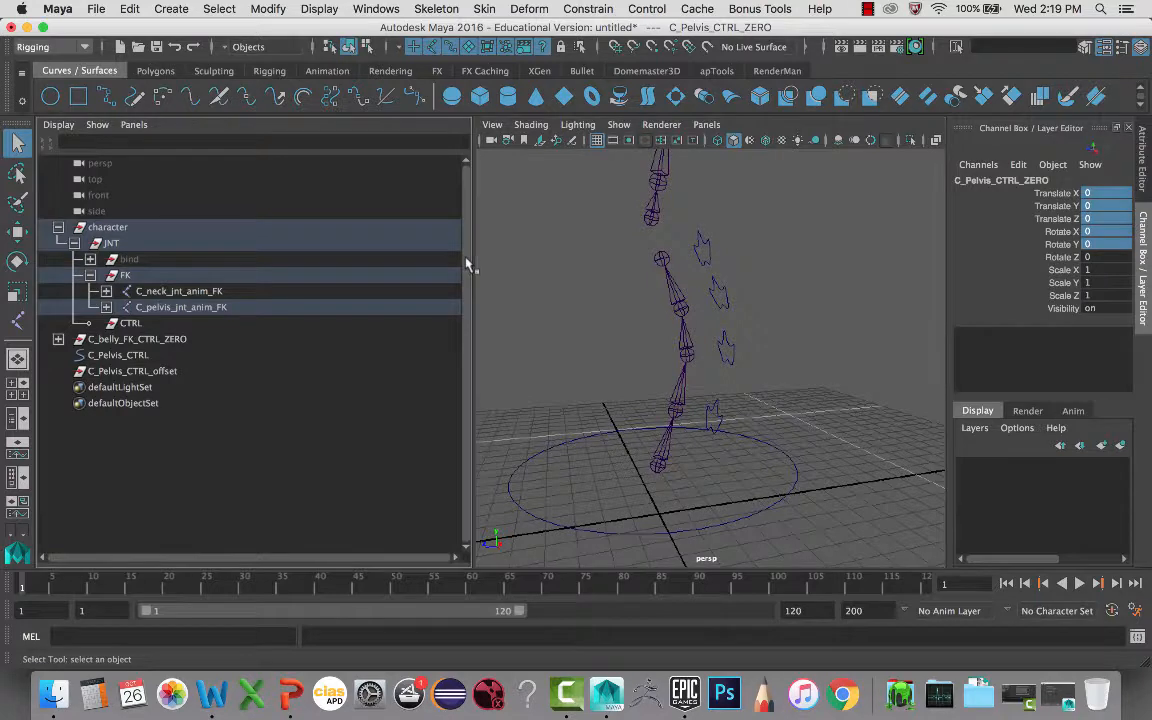
{"action": "key", "text": "shift+p"}
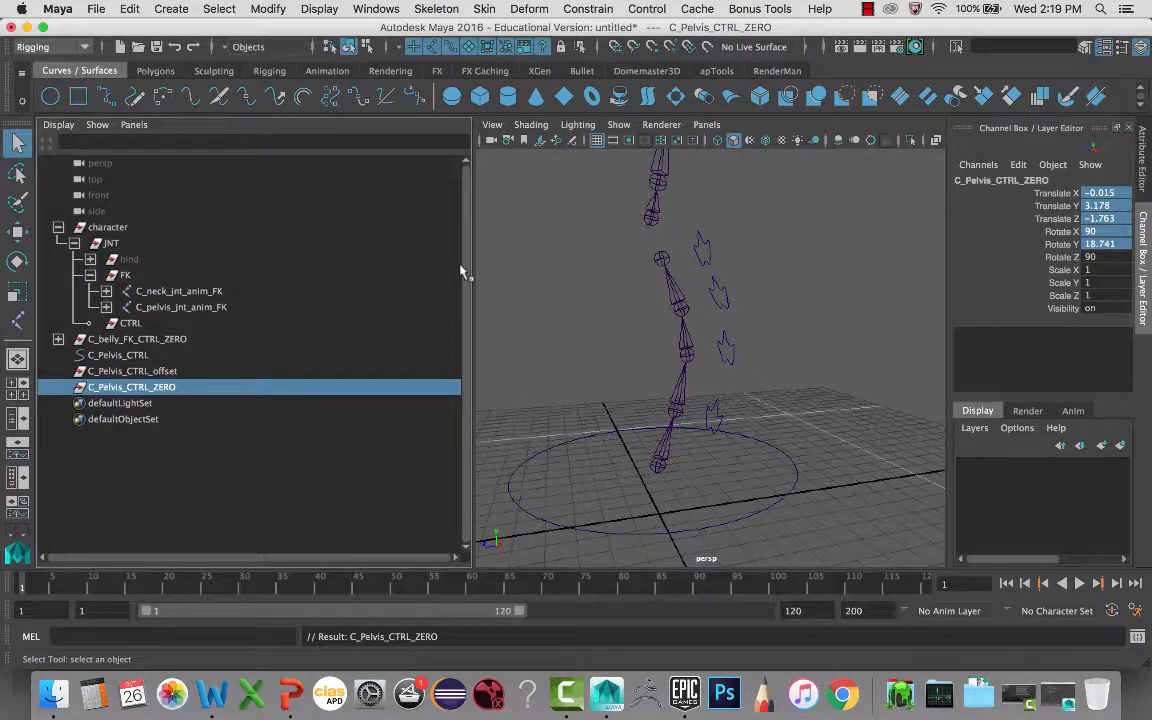
- Parent C_Pelvis_CTRL_offset under C_Pelvis_CTRL_ZERO and set all its translate and rotate values to 0
{"action": "left_click", "coordinate": [159, 373]}
{"action": "middle_click_drag", "start_coordinate": [159, 373], "coordinate": [150, 388]}
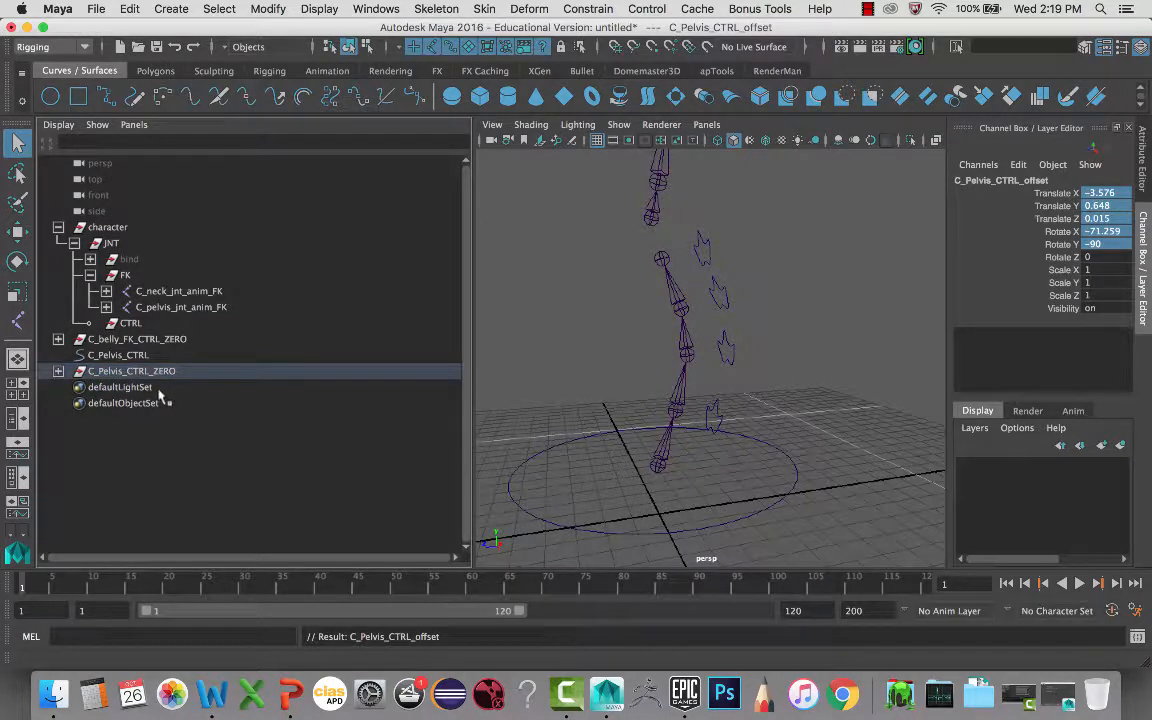
{"action": "left_click", "coordinate": [58, 371]}
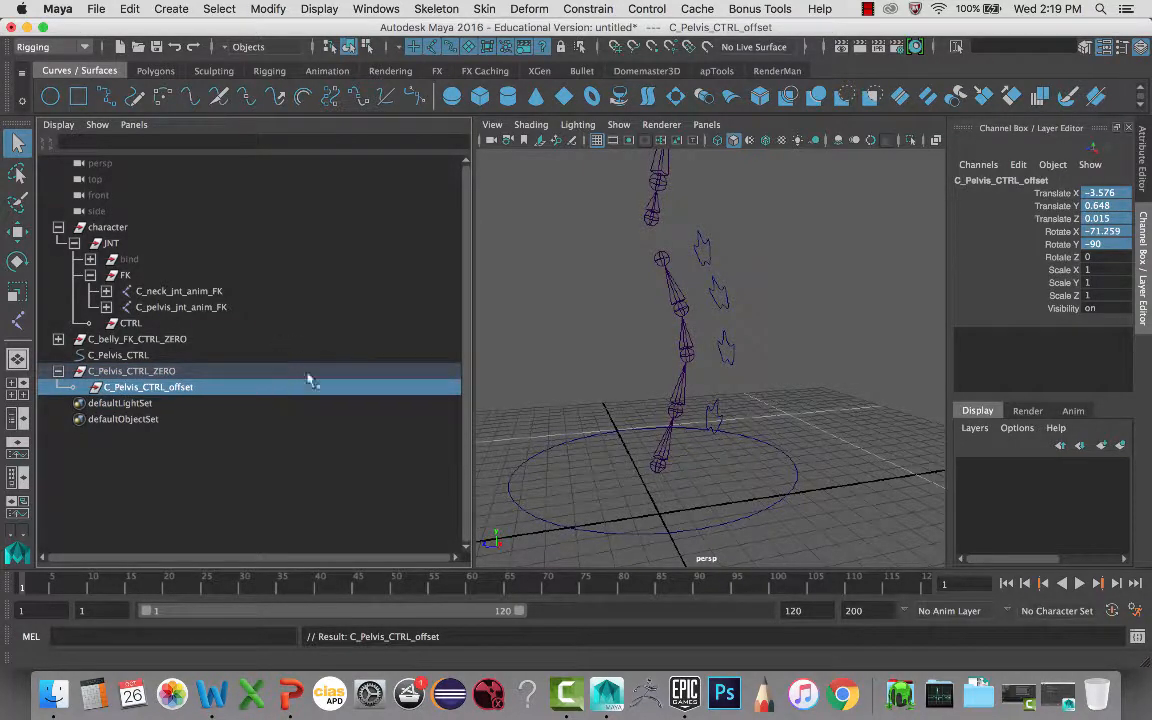
{"action": "left_click_drag", "start_coordinate": [1094, 193], "coordinate": [1101, 257]}
{"action": "key", "text": "Return"}
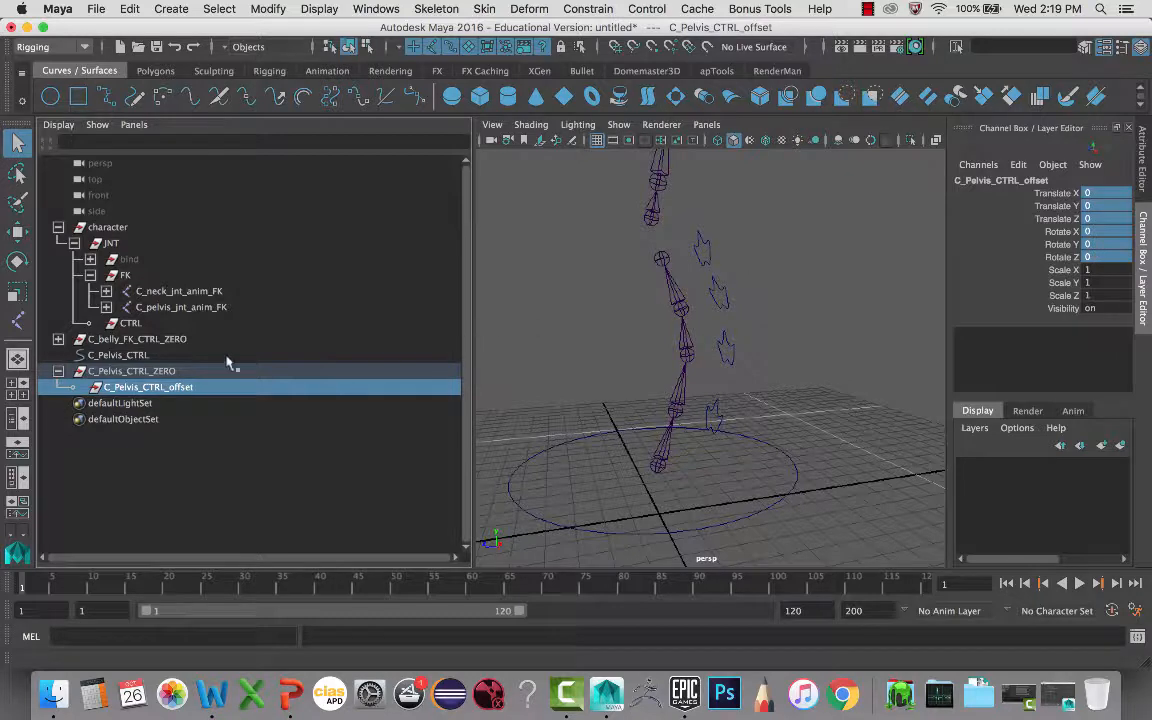
- Parent the C_Pelvis_CTRL curve under C_Pelvis_CTRL_offset and freeze its transformations
{"action": "left_click", "coordinate": [118, 355]}
{"action": "middle_click_drag", "start_coordinate": [118, 355], "coordinate": [146, 373]}
{"action": "left_click", "coordinate": [74, 372]}
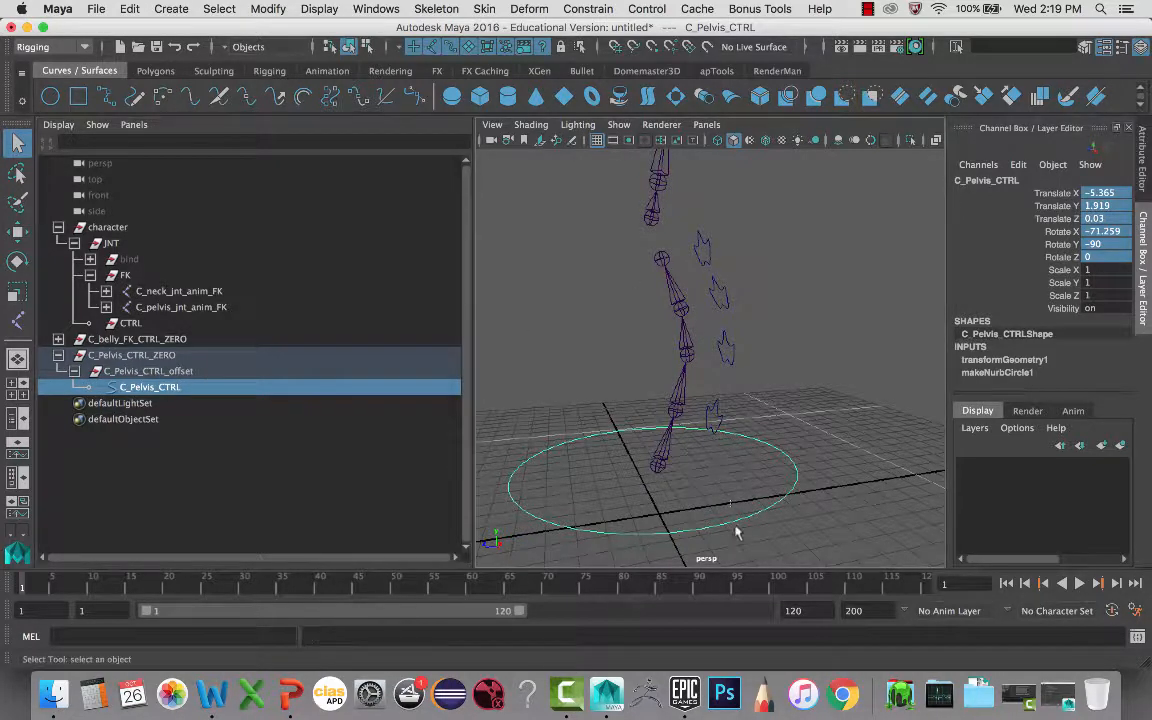
{"action": "key", "text": "e"}
{"action": "key", "text": "w"}
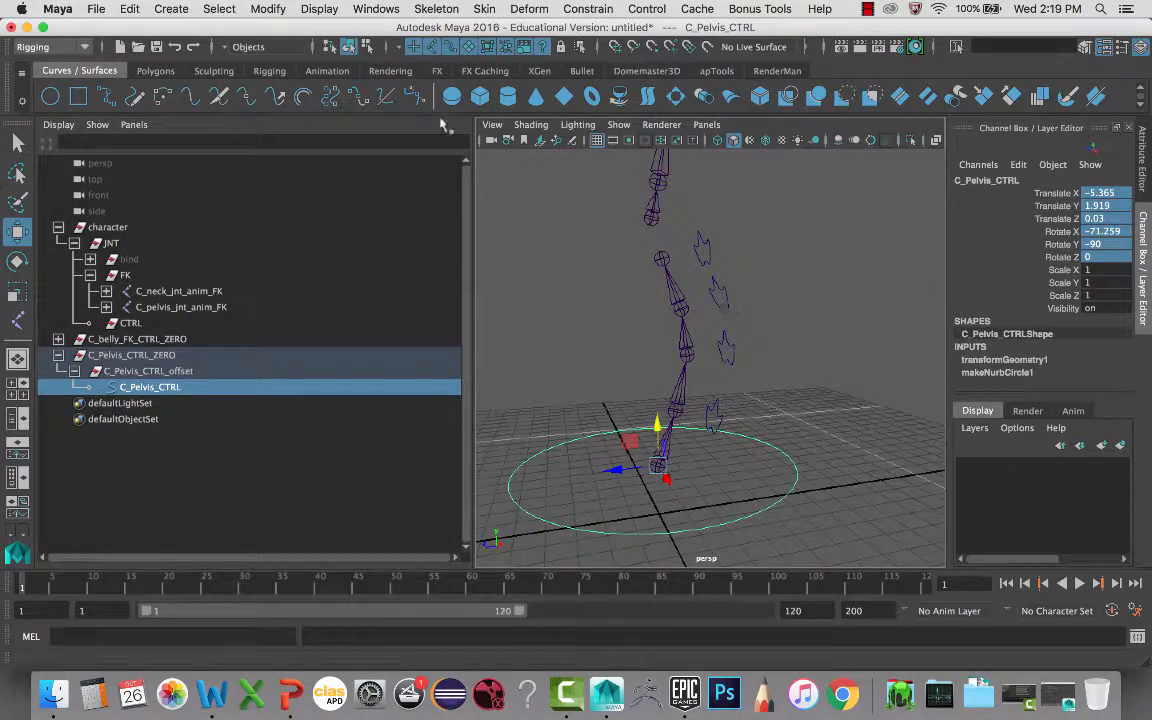
{"action": "left_click", "coordinate": [162, 10]}
{"action": "mouse_move", "coordinate": [268, 9]}
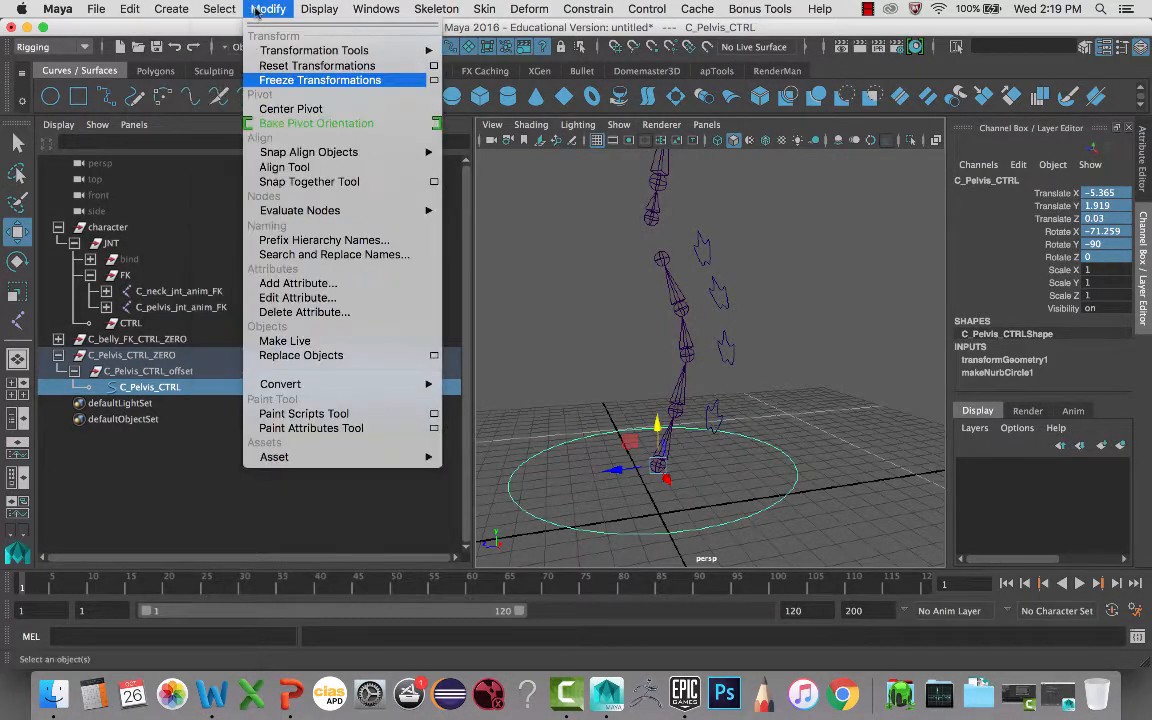
{"action": "left_click", "coordinate": [278, 84]}
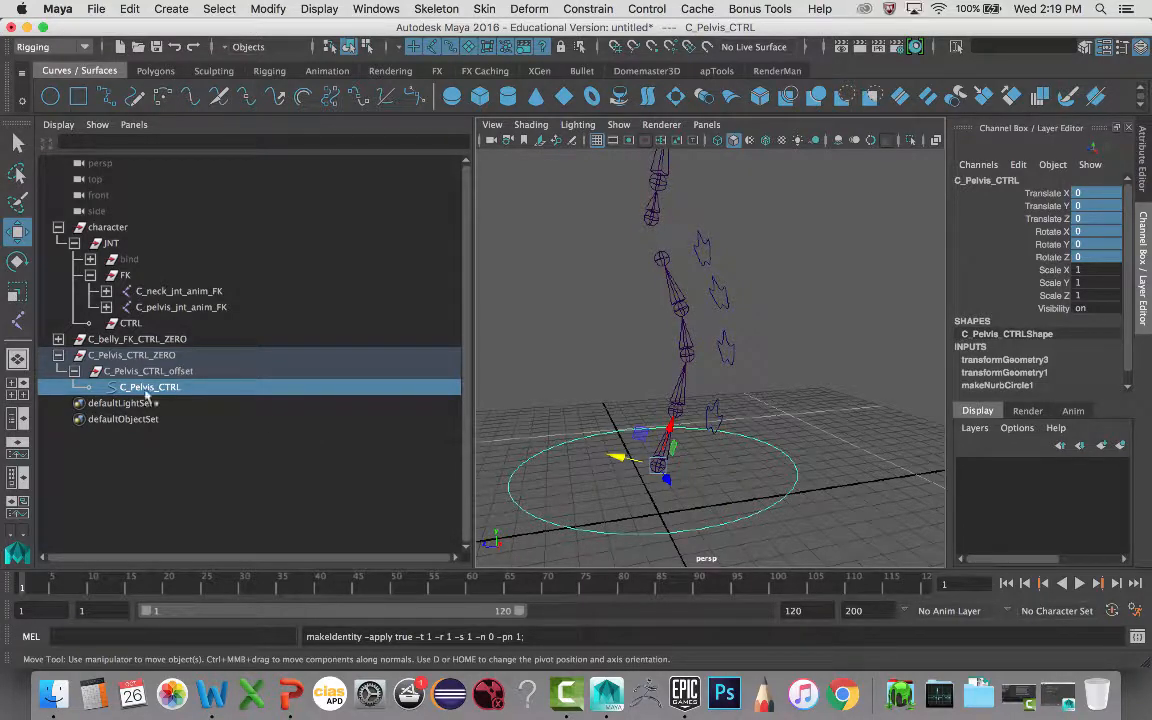
- Parent C_belly_FK_CTRL_ZERO back under C_Pelvis_CTRL
{"action": "left_click", "coordinate": [118, 339]}
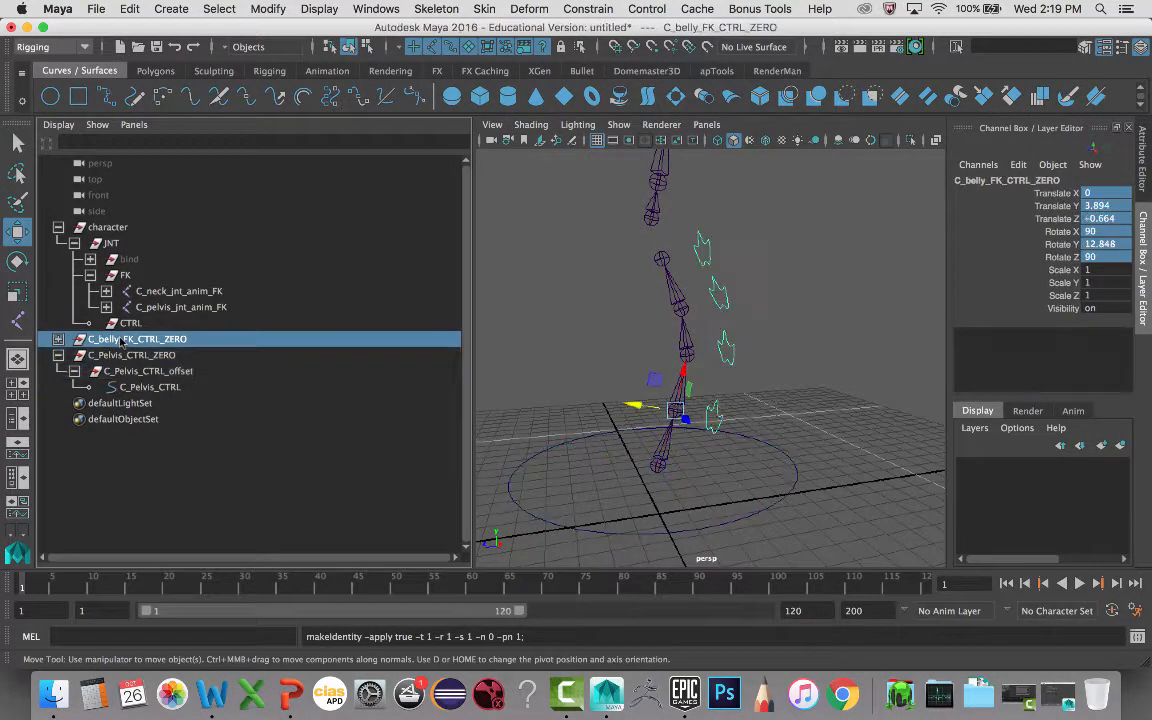
{"action": "middle_click_drag", "start_coordinate": [118, 339], "coordinate": [120, 371]}
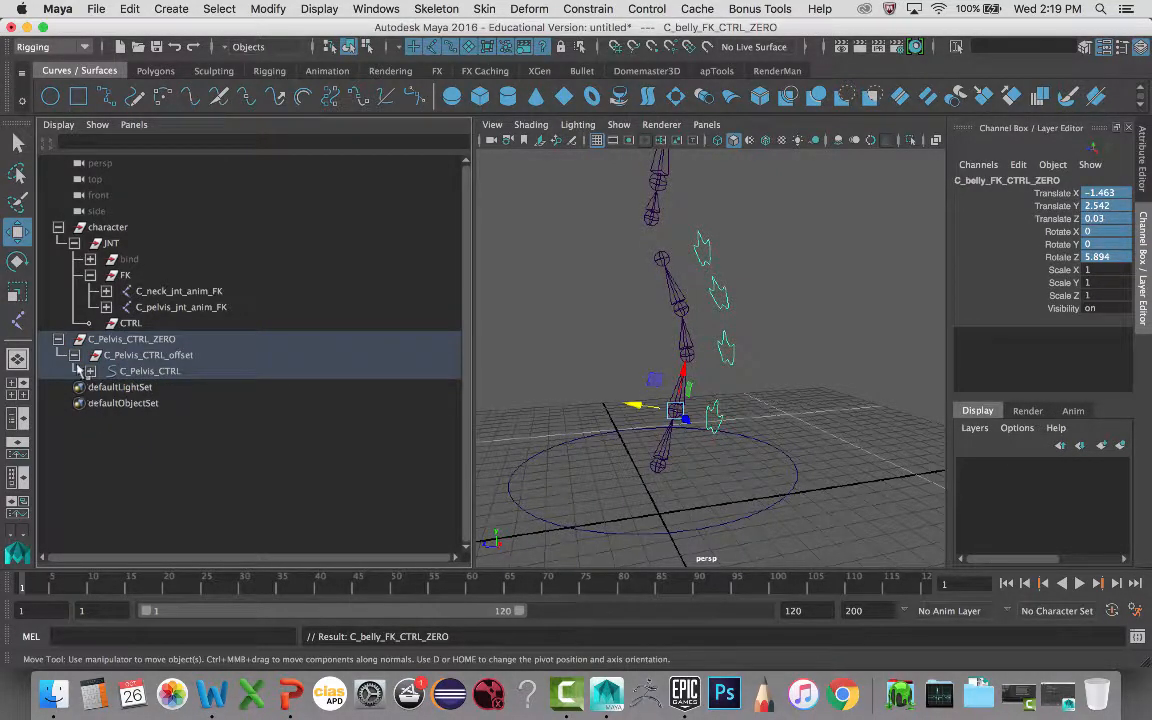
- Parent C_Pelvis_CTRL_ZERO under the CTRL group and expand its full hierarchy to check the nesting, collapsing the group when done
{"action": "left_click", "coordinate": [120, 340]}
{"action": "middle_click_drag", "start_coordinate": [126, 342], "coordinate": [128, 322]}
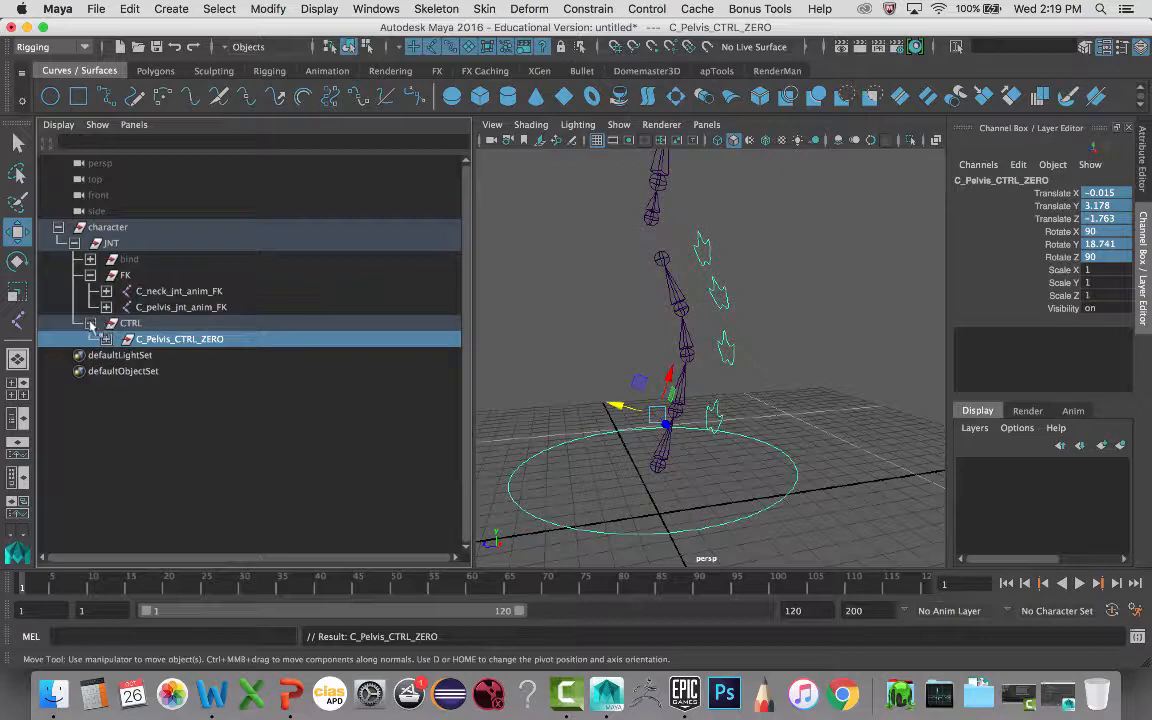
{"action": "left_click", "coordinate": [90, 324]}
{"action": "left_click", "coordinate": [91, 324], "text": "shift"}
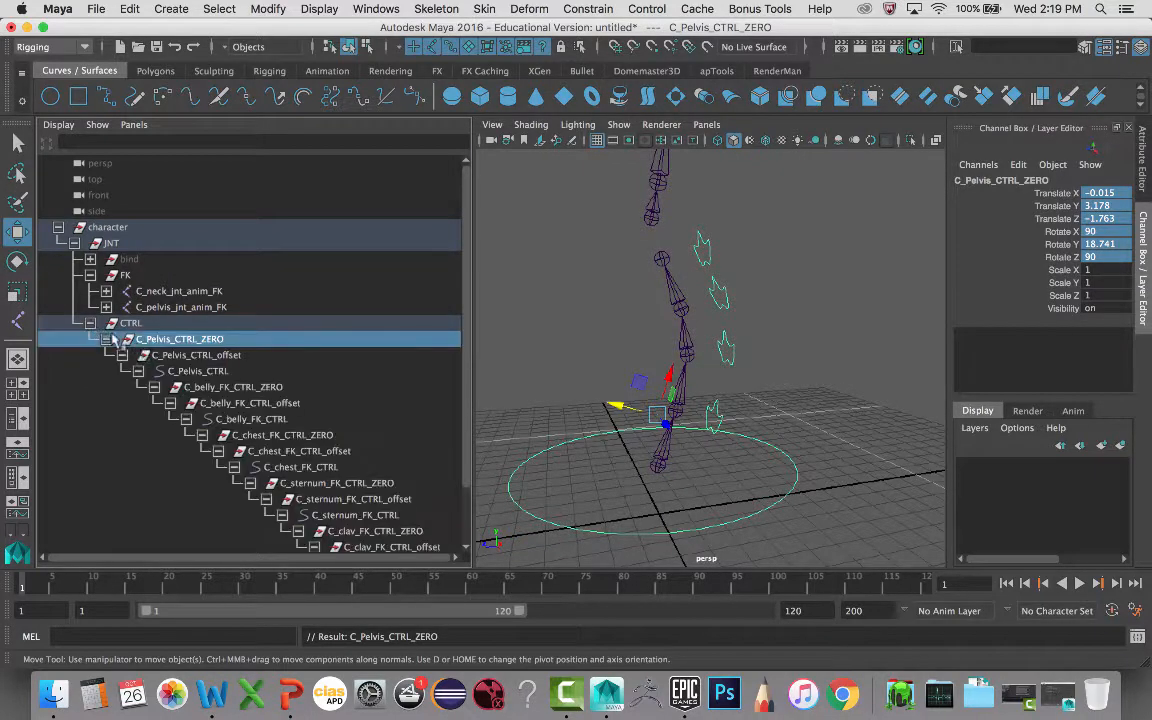
{"action": "scroll", "coordinate": [265, 405], "scroll_direction": "down", "scroll_amount": 2}
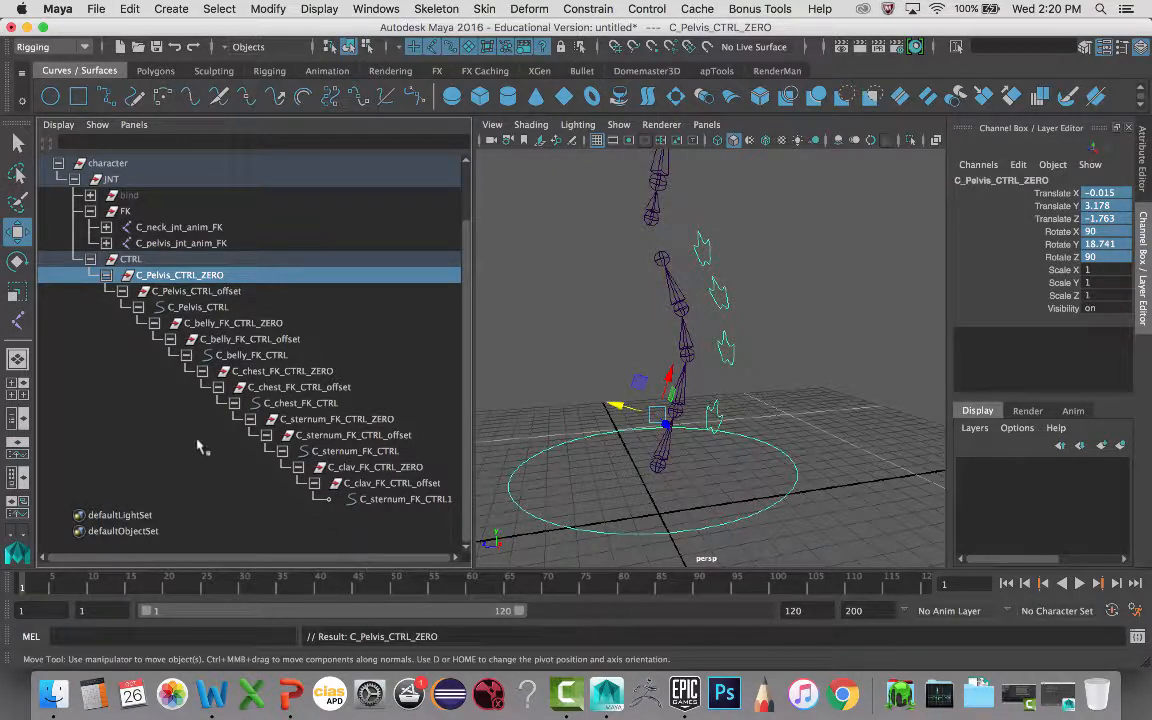
{"action": "left_click", "coordinate": [90, 259]}
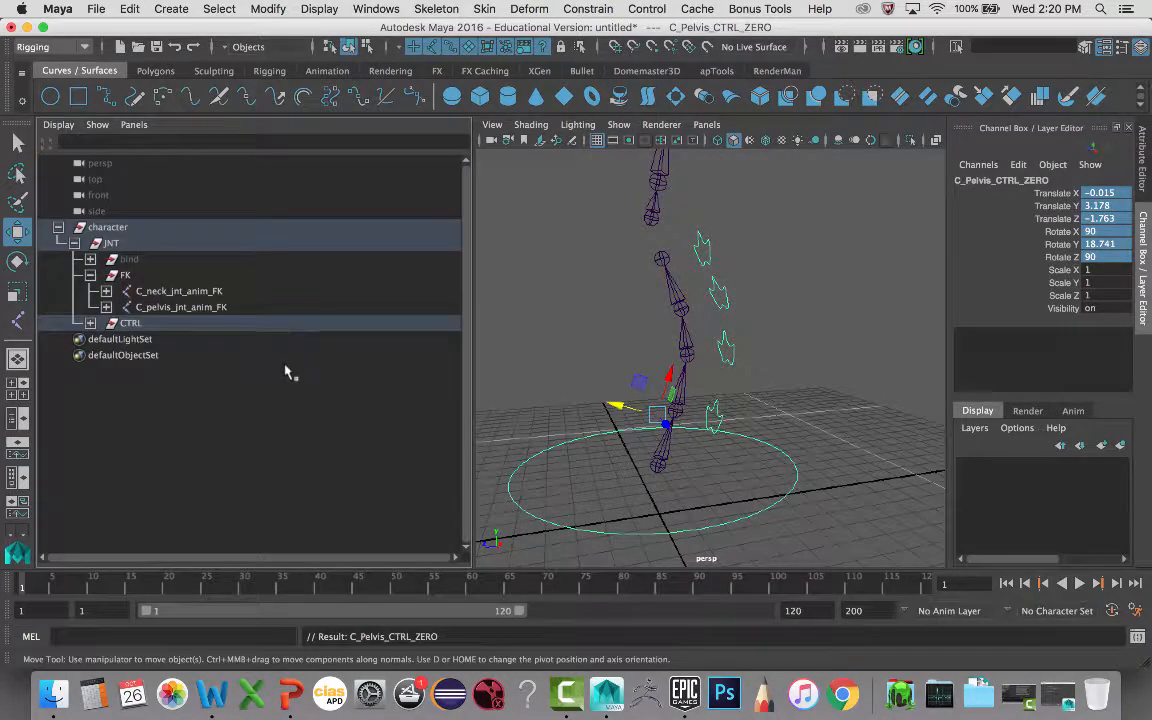
- Orient-constrain the C_pelvis_jnt_anim_FK joint to C_Pelvis_CTRL with Maintain offset off and all axes constrained
{"action": "left_click", "coordinate": [727, 527]}
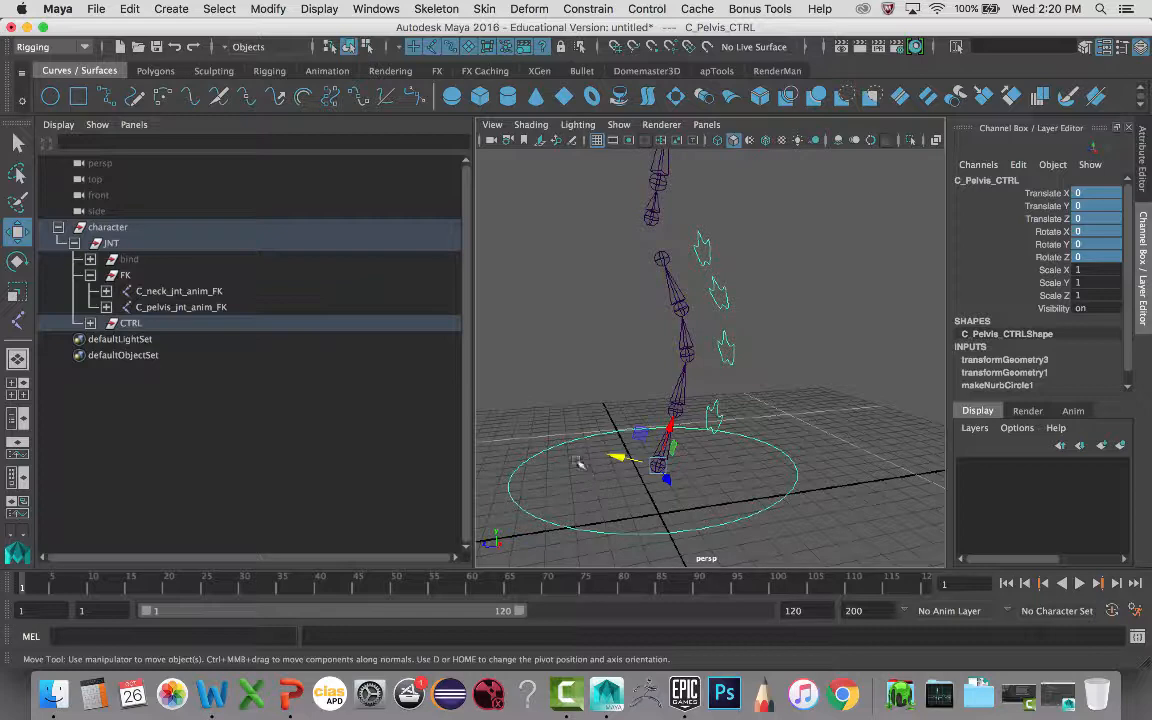
{"action": "left_click_drag", "start_coordinate": [670, 497], "coordinate": [640, 485], "text": "alt"}
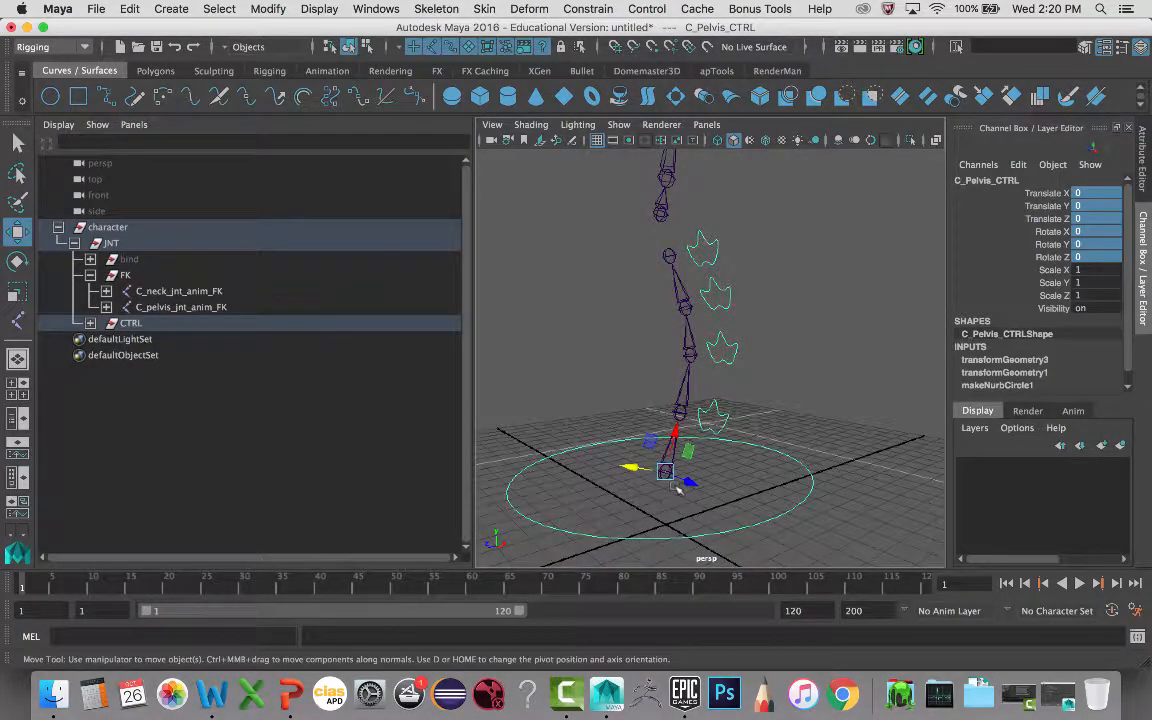
{"action": "key", "text": "q"}
{"action": "left_click", "coordinate": [667, 472], "text": "shift"}
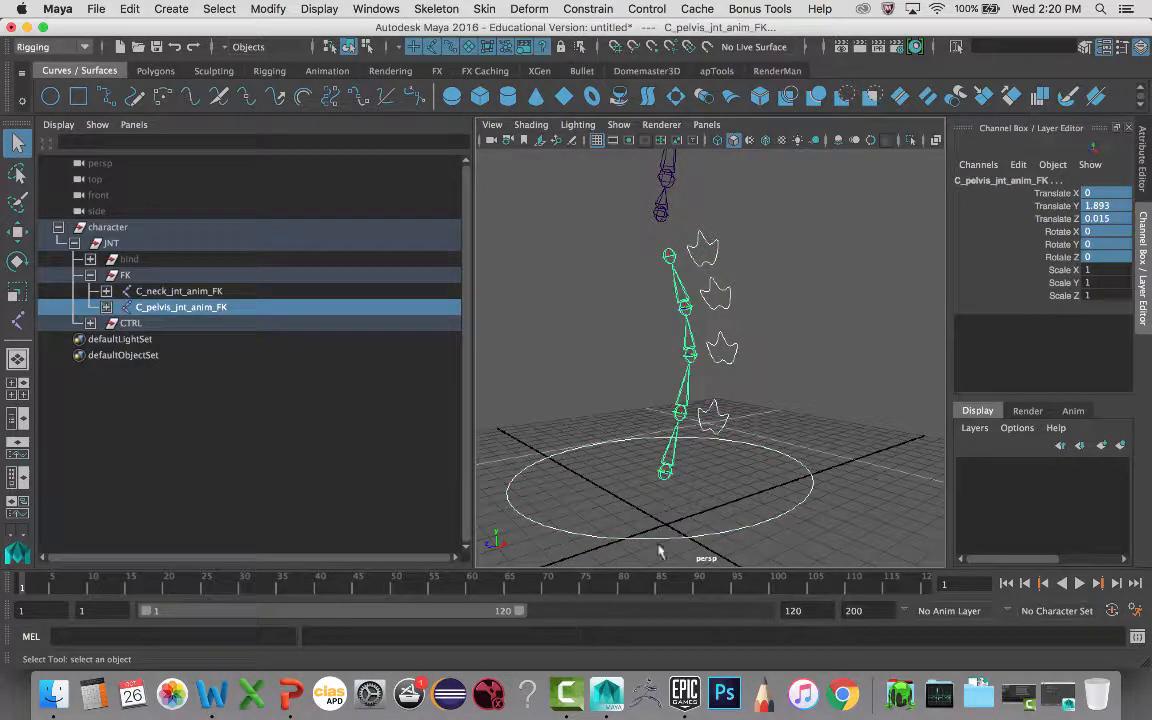
{"action": "left_click", "coordinate": [483, 9]}
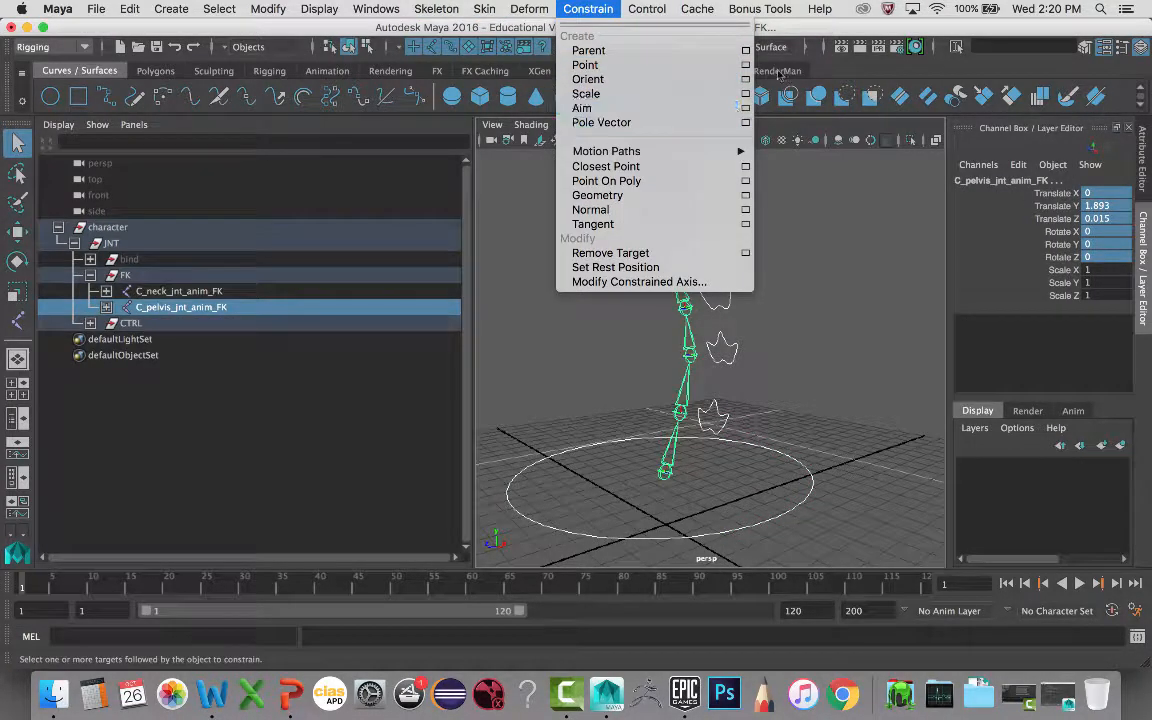
{"action": "left_click", "coordinate": [745, 79]}
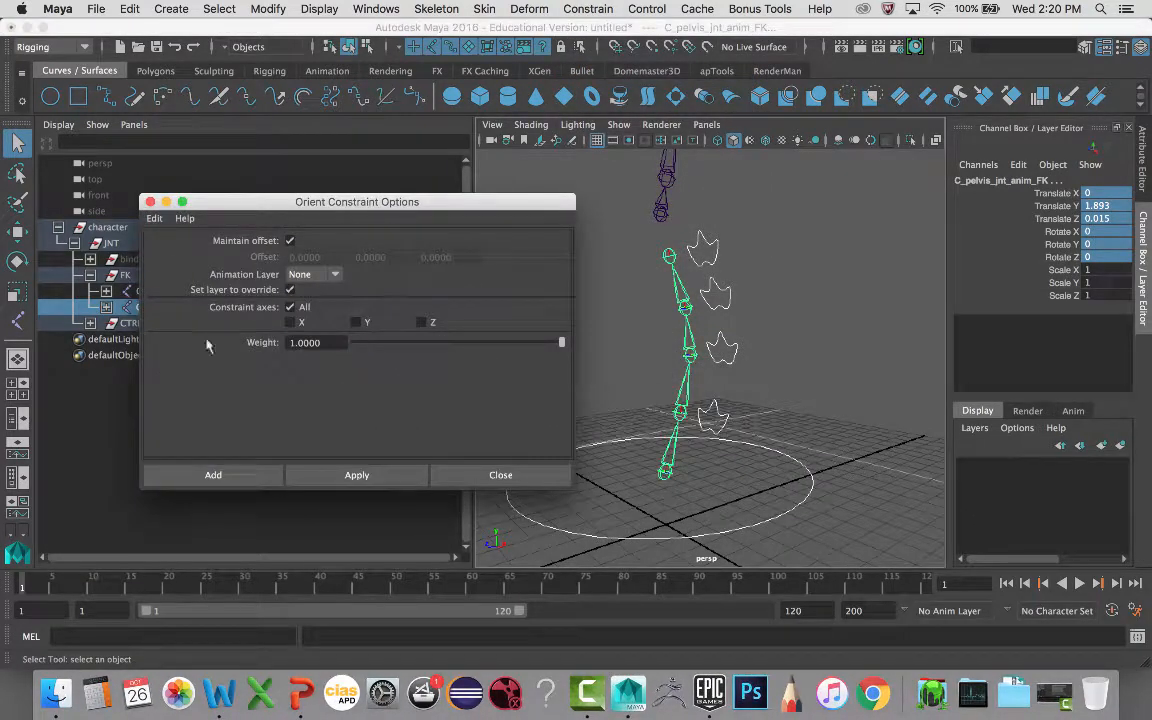
{"action": "left_click", "coordinate": [290, 240]}
{"action": "left_click", "coordinate": [357, 476]}
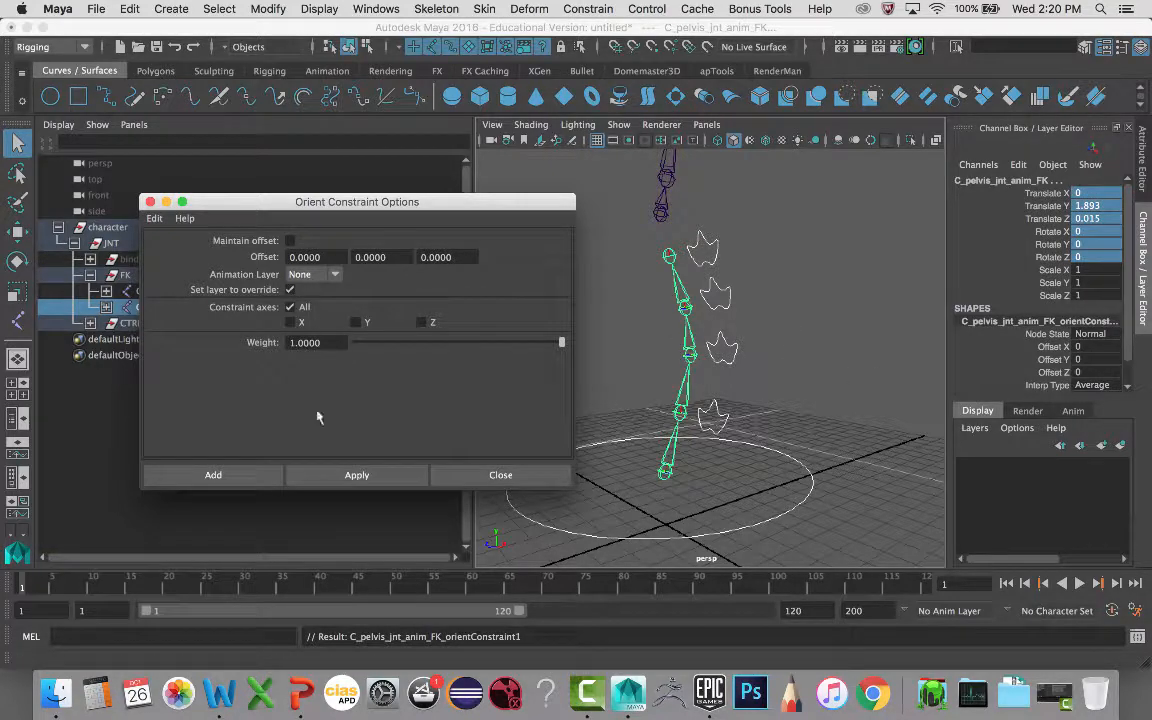
{"action": "left_click_drag", "start_coordinate": [396, 204], "coordinate": [275, 204]}
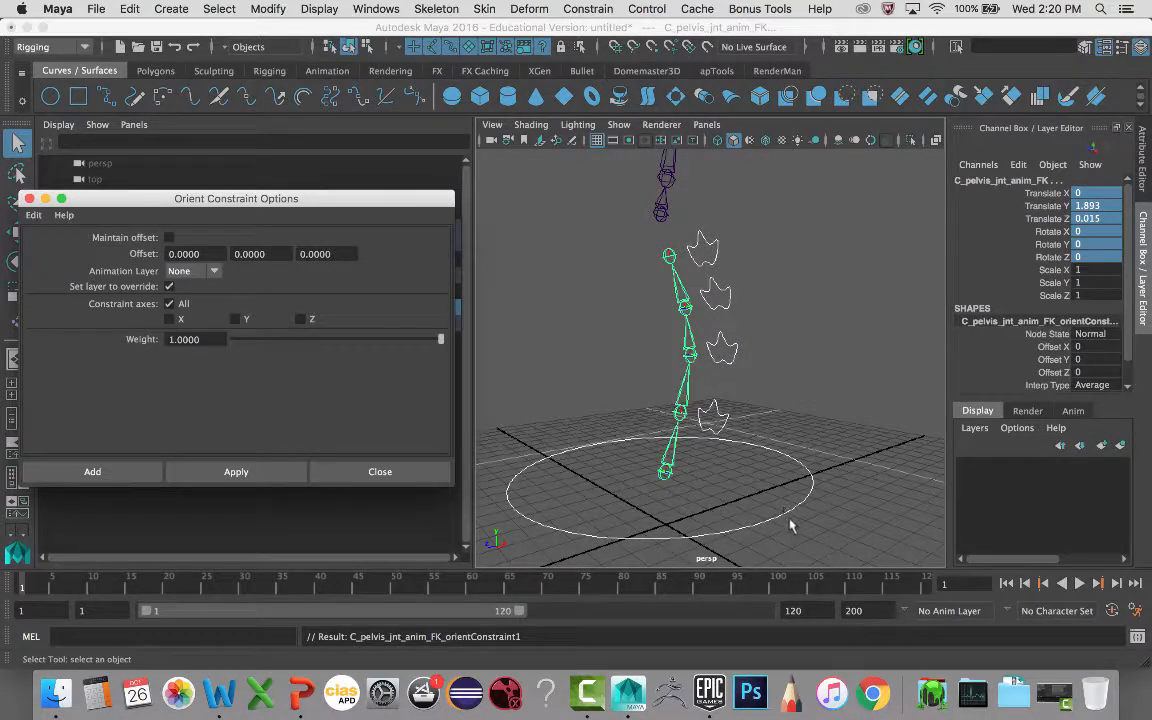
- Test the pelvis constraint by freely rotating C_Pelvis_CTRL, and undo the rotation
{"action": "left_click_drag", "start_coordinate": [790, 526], "coordinate": [730, 497]}
{"action": "key", "text": "e"}
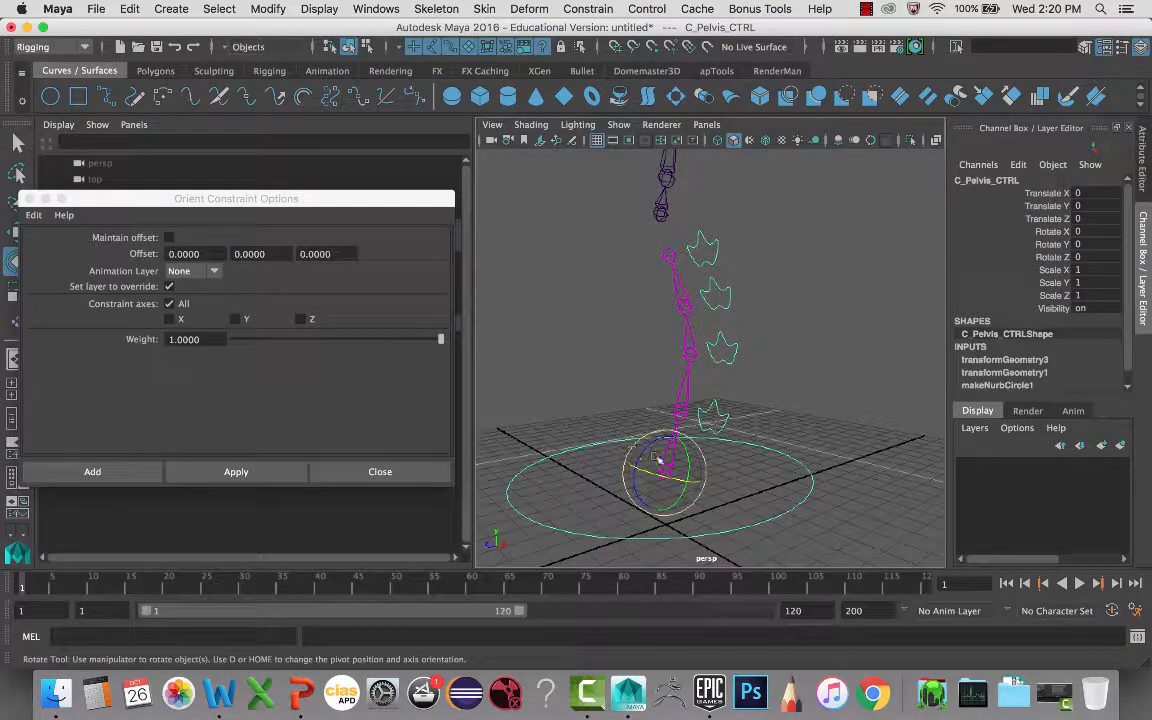
{"action": "mouse_move", "coordinate": [657, 458]}
{"action": "left_mouse_down"}
{"action": "mouse_move", "coordinate": [660, 475]}
{"action": "mouse_move", "coordinate": [668, 458]}
{"action": "left_mouse_up"}
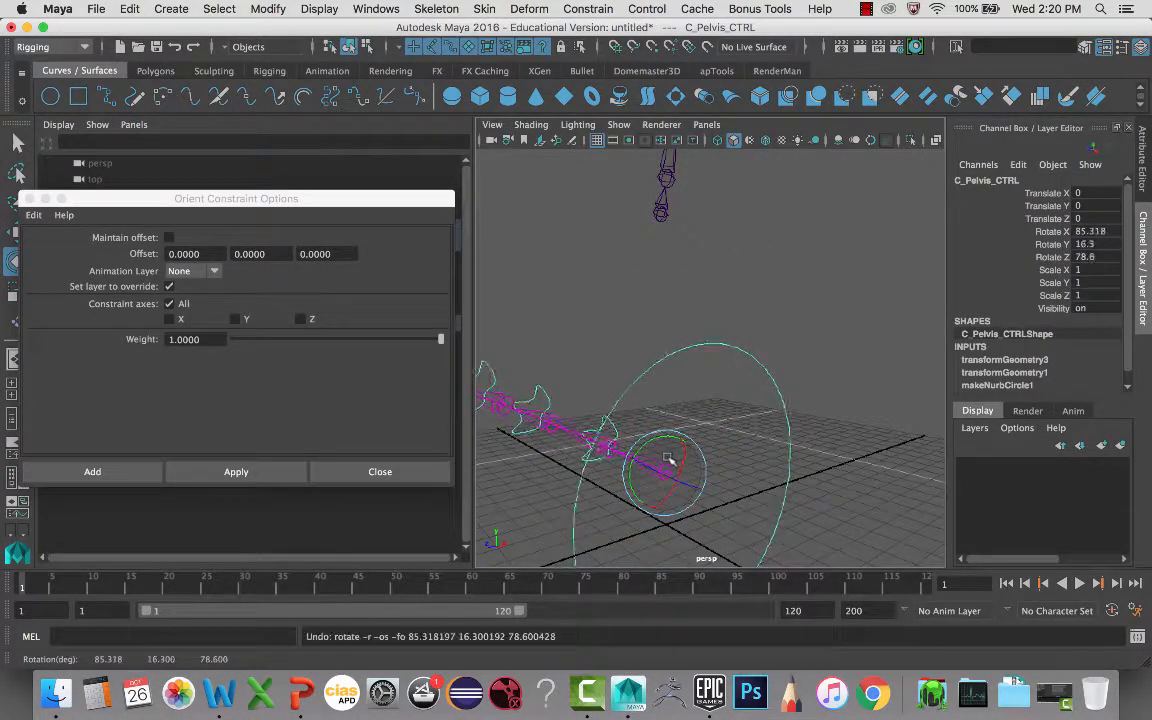
{"action": "key", "text": "super+z"}
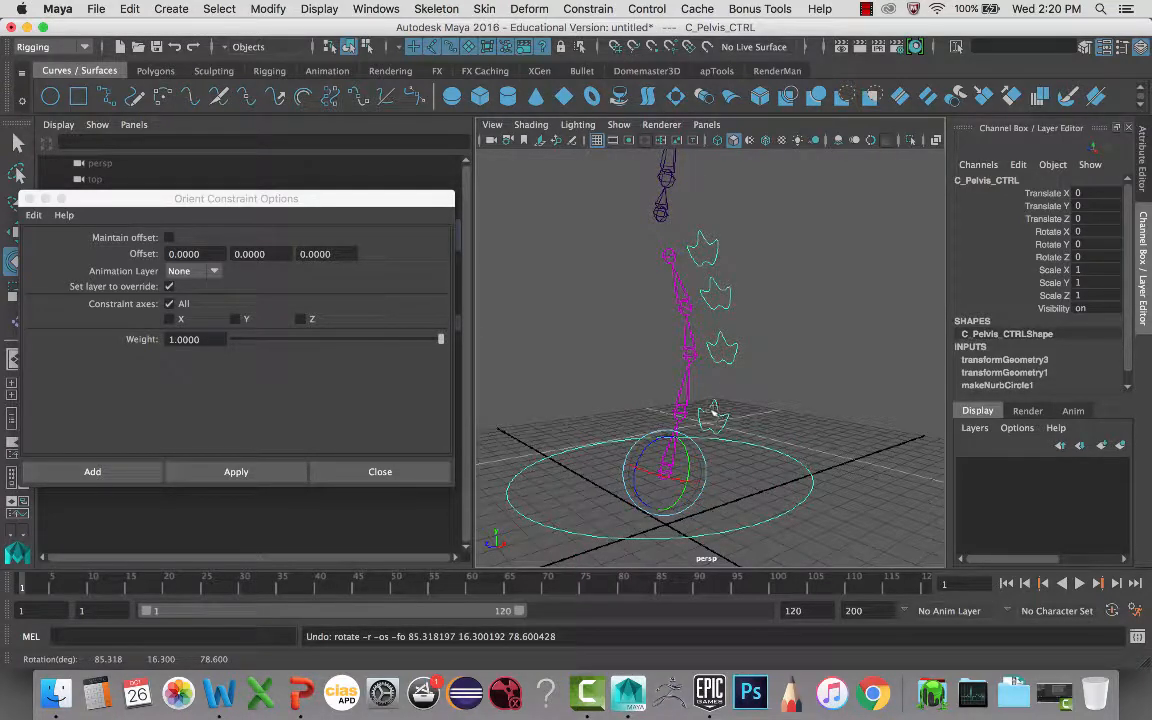
- Orient-constrain the FK belly joint to C_belly_FK_CTRL and the FK chest joint to C_chest_FK_CTRL, using the same settings
{"action": "left_click", "coordinate": [713, 408]}
{"action": "key", "text": "q"}
{"action": "left_click", "coordinate": [679, 409]}
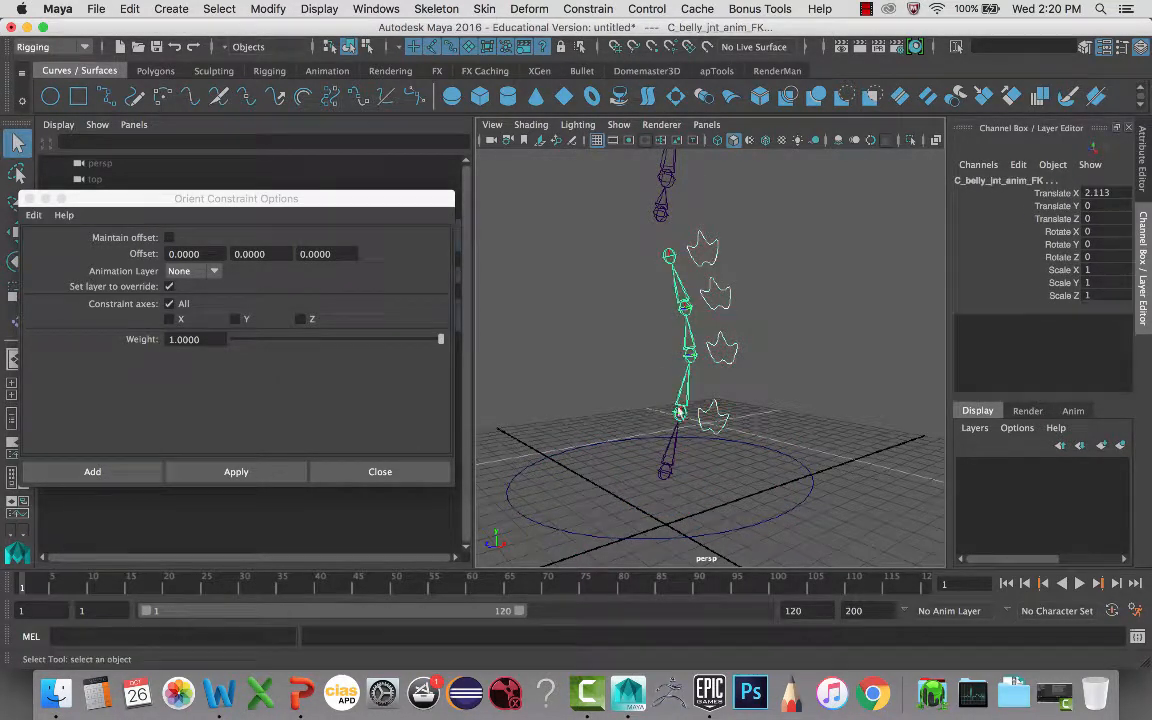
{"action": "left_click", "coordinate": [233, 471]}
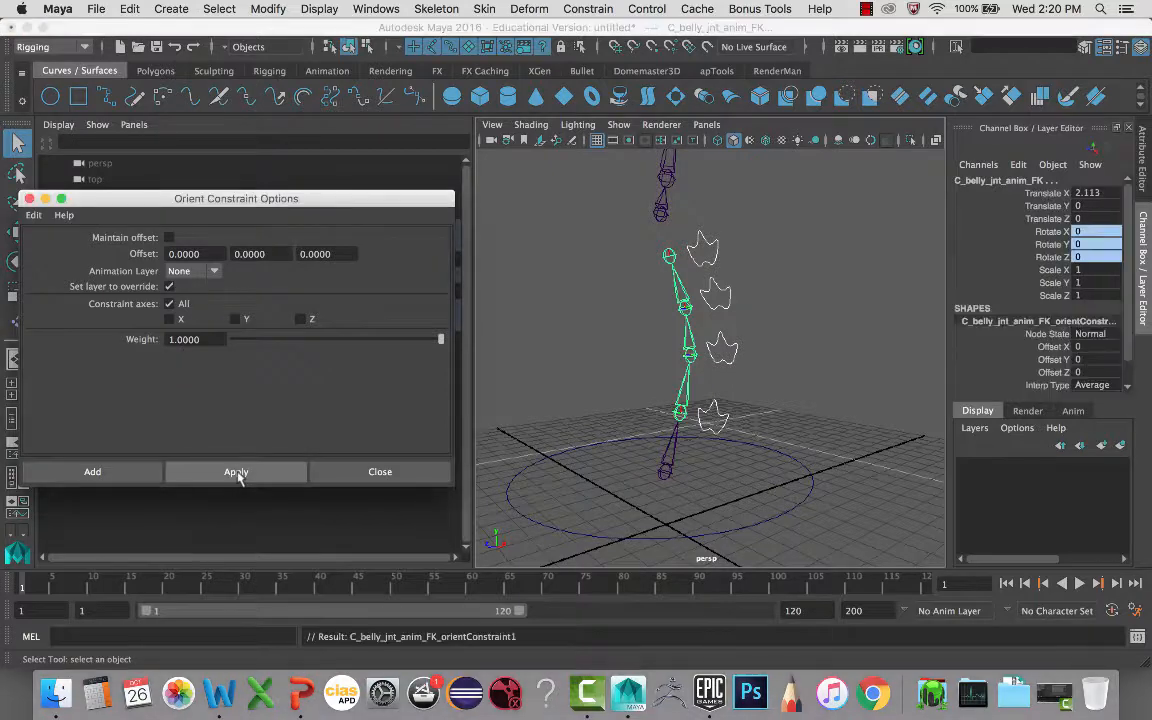
{"action": "left_click", "coordinate": [718, 360]}
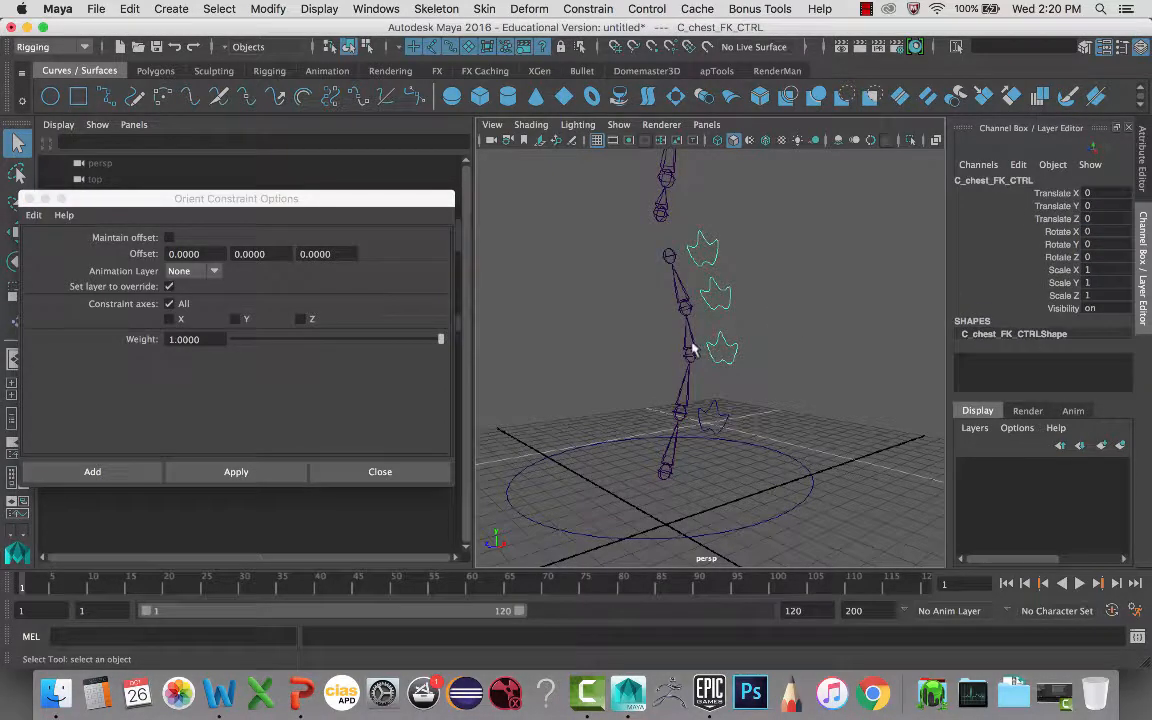
{"action": "left_click", "coordinate": [689, 353]}
{"action": "key", "text": "g"}
- Orient-constrain the FK sternum joint to C_sternum_FK_CTRL and C_clav_jnt_anim_FK to C_sternum_FK_CTRL1, using the same settings
{"action": "left_click_drag", "start_coordinate": [726, 293], "coordinate": [767, 295]}
{"action": "left_click", "coordinate": [680, 299], "text": "shift"}
{"action": "key", "text": "g"}
{"action": "left_click", "coordinate": [703, 250]}
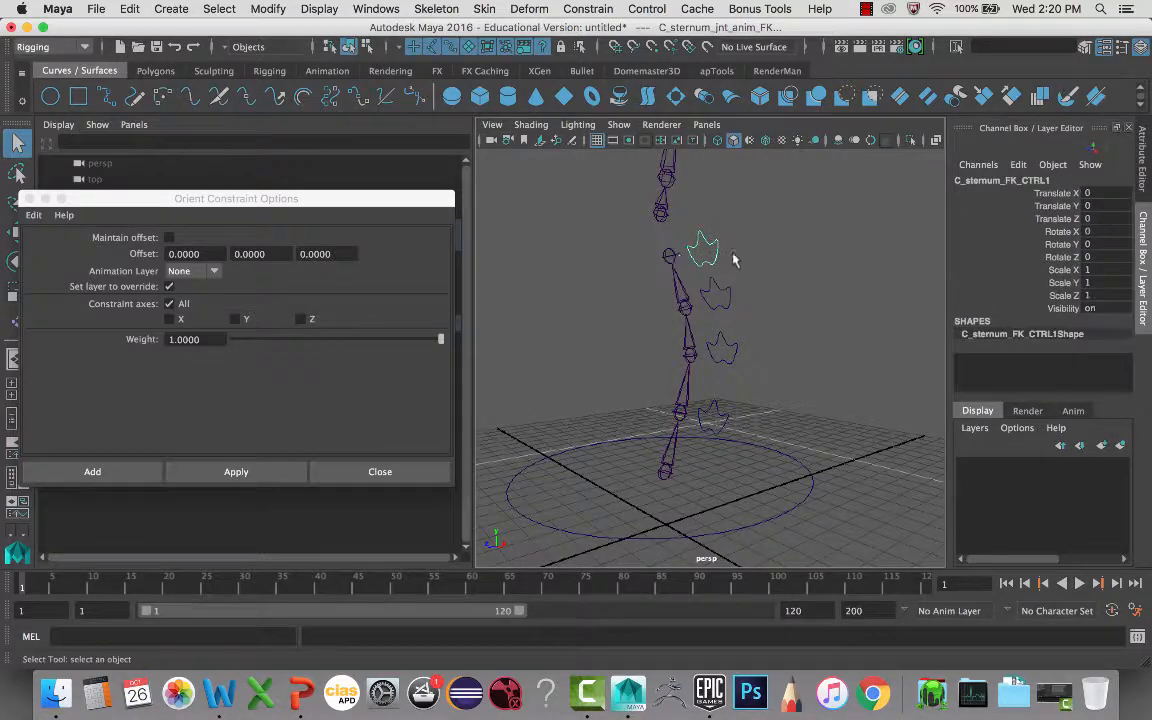
{"action": "left_click", "coordinate": [669, 256], "text": "shift"}
{"action": "key", "text": "g"}
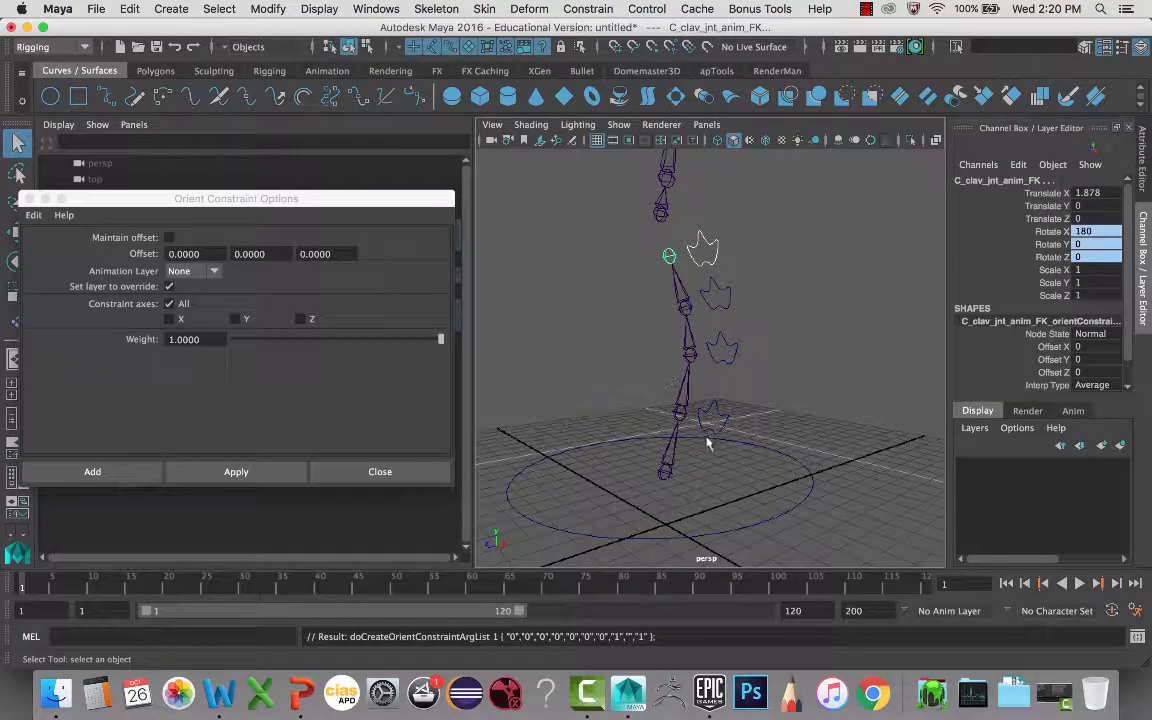
- Test-rotate C_Pelvis_CTRL about its Z axis to check the whole constrained spine, and undo the rotation
{"action": "left_click_drag", "start_coordinate": [705, 430], "coordinate": [679, 488], "text": "alt"}
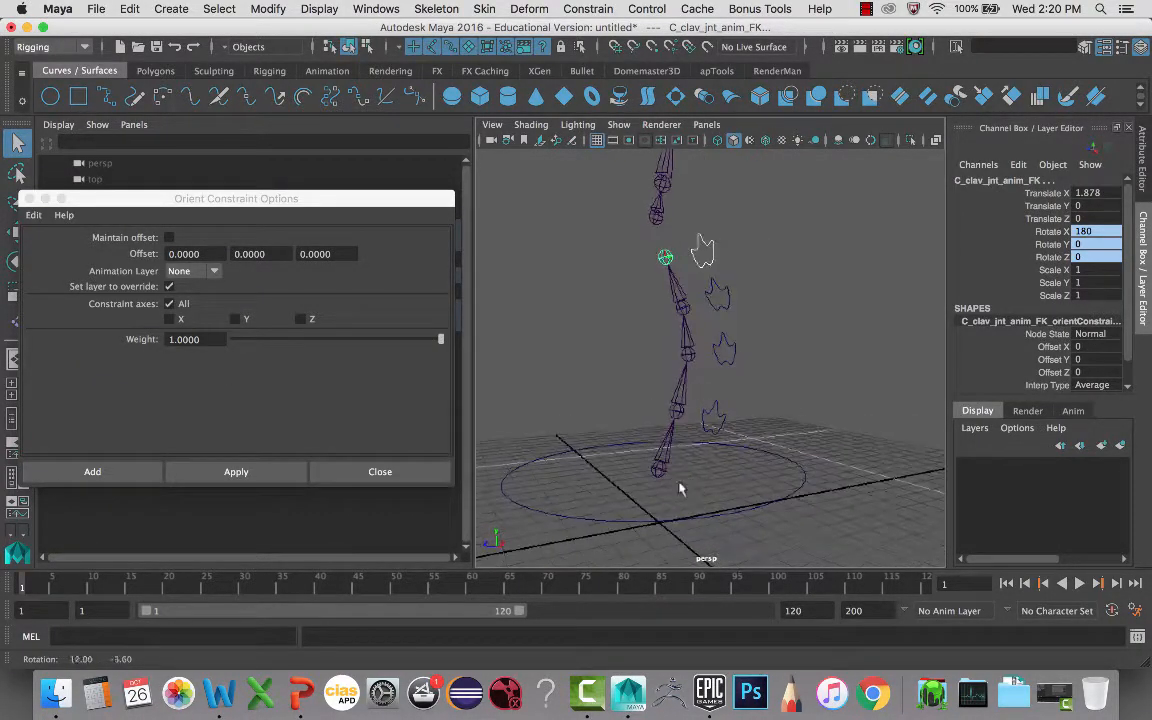
{"action": "left_click", "coordinate": [727, 517]}
{"action": "key", "text": "e"}
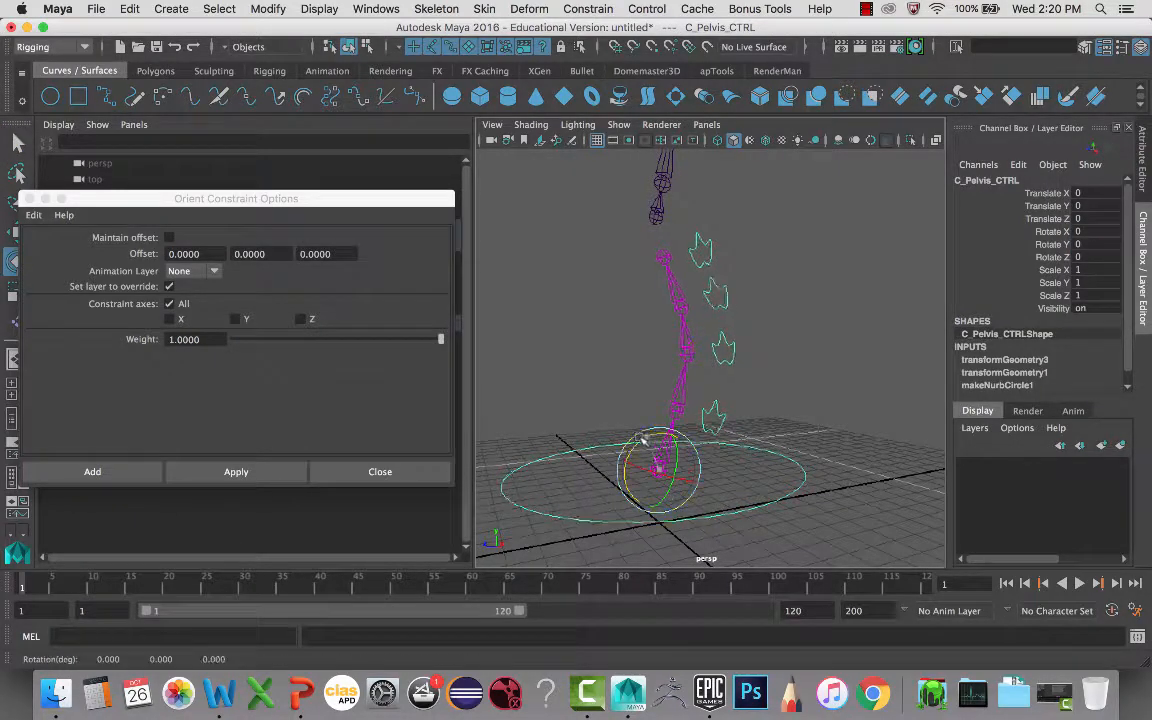
{"action": "mouse_move", "coordinate": [642, 440]}
{"action": "left_mouse_down"}
{"action": "mouse_move", "coordinate": [660, 432]}
{"action": "mouse_move", "coordinate": [638, 446]}
{"action": "mouse_move", "coordinate": [653, 444]}
{"action": "left_mouse_up"}
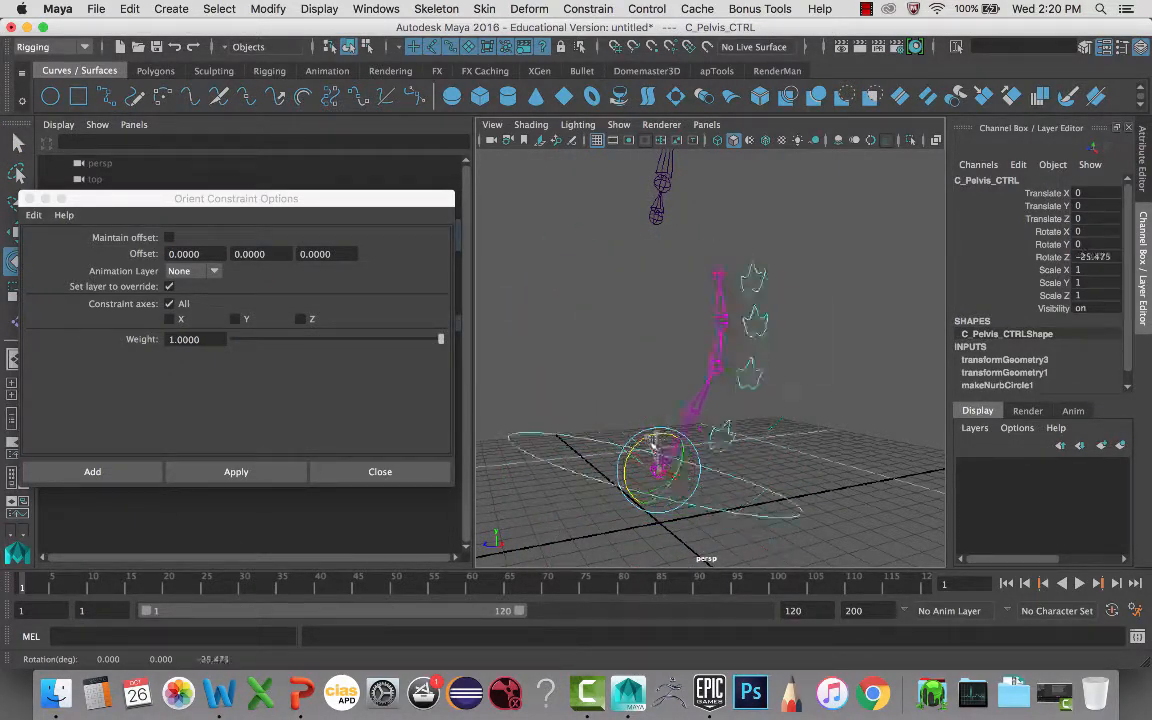
{"action": "key", "text": "ctrl+z"}
- Test-rotate C_belly_FK_CTRL and C_chest_FK_CTRL one after the other about Z, undoing each rotation
{"action": "left_click", "coordinate": [713, 420]}
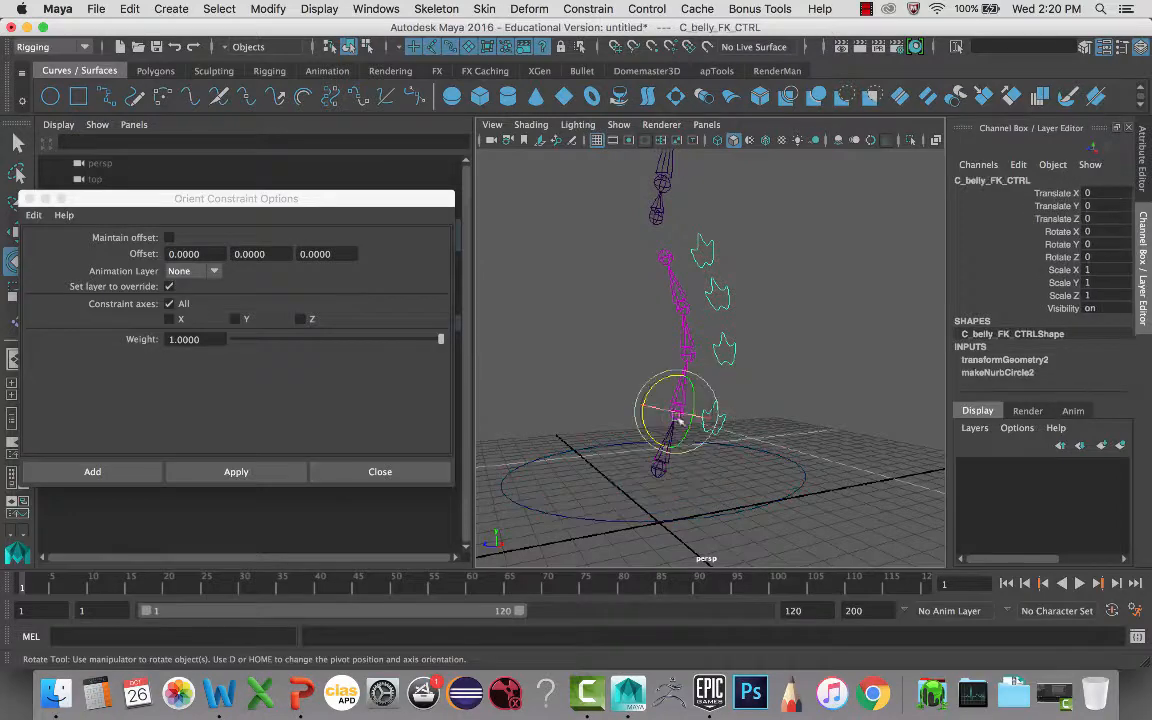
{"action": "mouse_move", "coordinate": [661, 386]}
{"action": "left_mouse_down"}
{"action": "mouse_move", "coordinate": [638, 410]}
{"action": "mouse_move", "coordinate": [650, 400]}
{"action": "left_mouse_up"}
{"action": "key", "text": "ctrl+z"}
{"action": "left_click", "coordinate": [728, 351]}
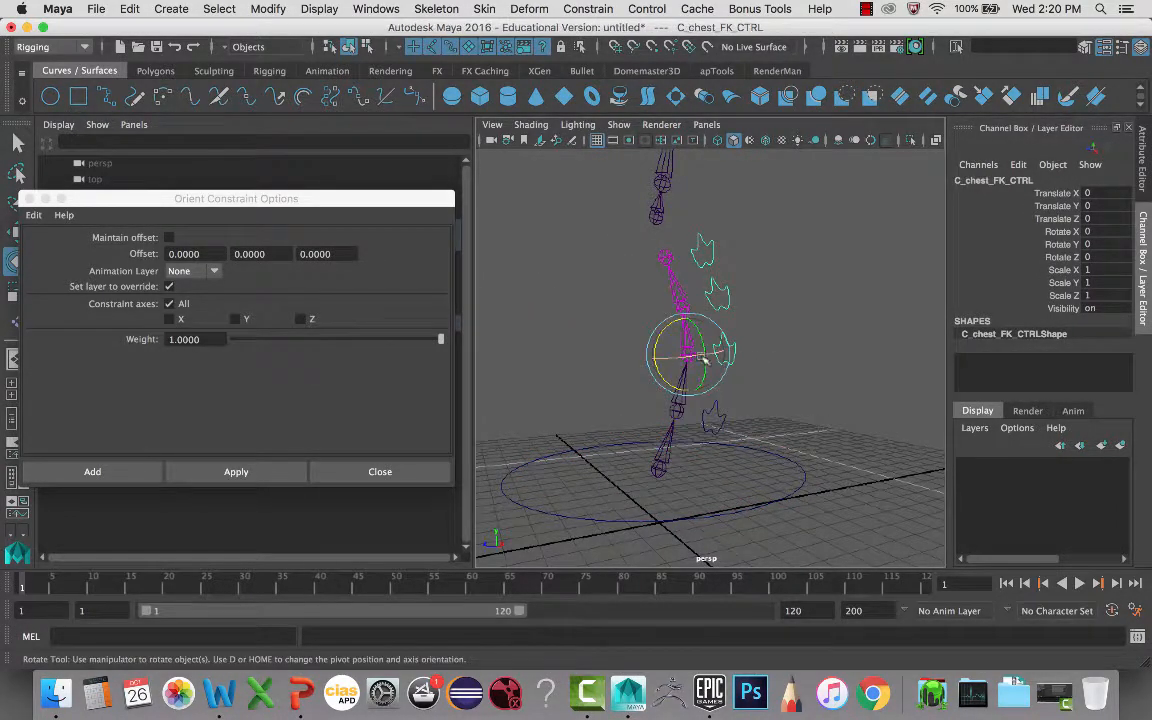
{"action": "left_click_drag", "start_coordinate": [664, 333], "coordinate": [656, 346]}
{"action": "key", "text": "ctrl+z"}
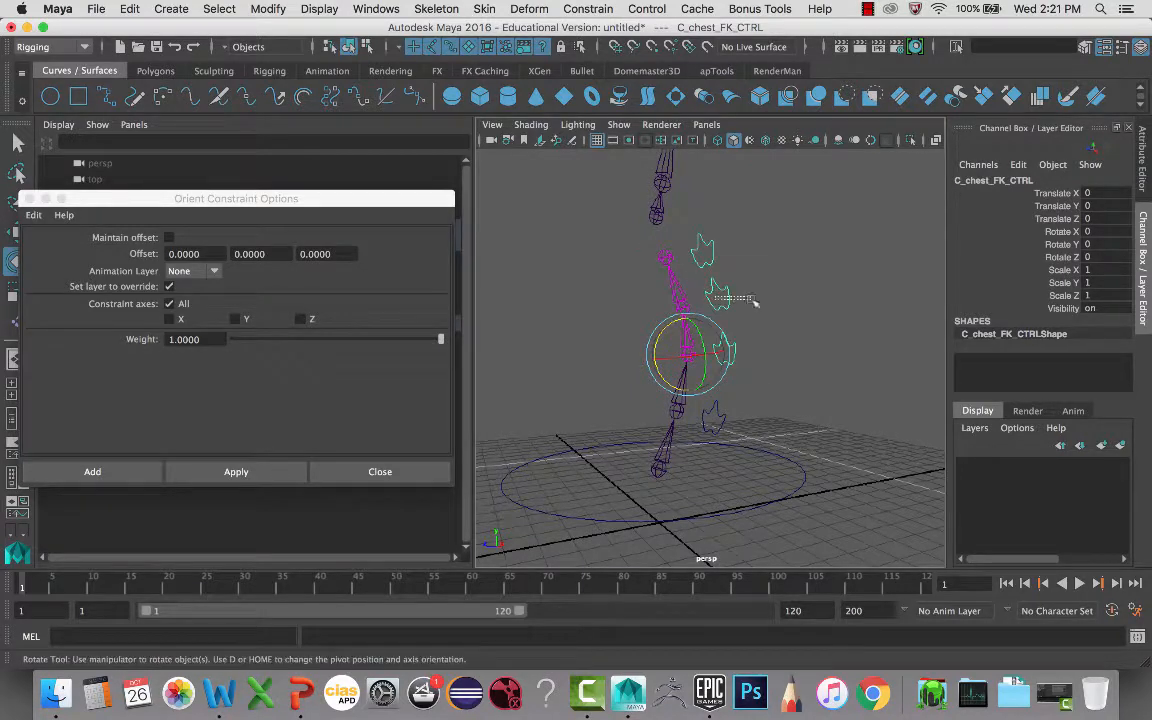
- Test-rotate C_sternum_FK_CTRL and the topmost control, C_sternum_FK_CTRL1, about Z, undoing each rotation
{"action": "left_click", "coordinate": [708, 290]}
{"action": "left_click_drag", "start_coordinate": [650, 266], "coordinate": [656, 312]}
{"action": "key", "text": "super+z"}
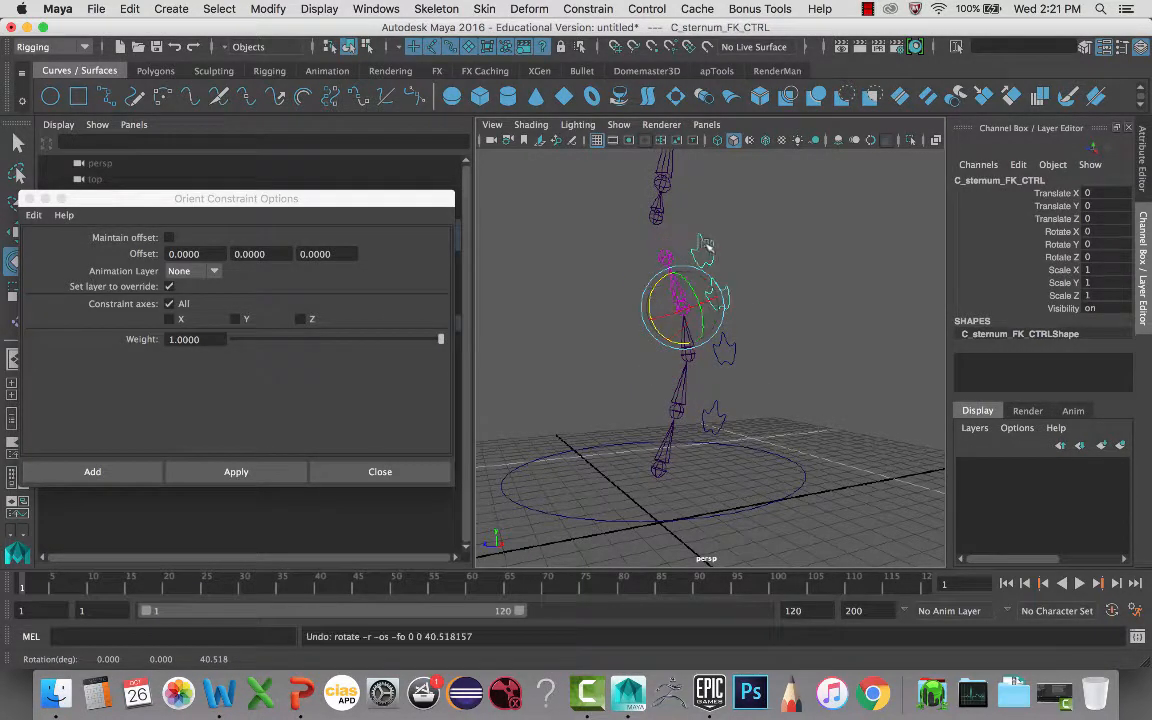
{"action": "left_click", "coordinate": [707, 246]}
{"action": "left_click_drag", "start_coordinate": [640, 241], "coordinate": [638, 256]}
{"action": "key", "text": "super+z"}
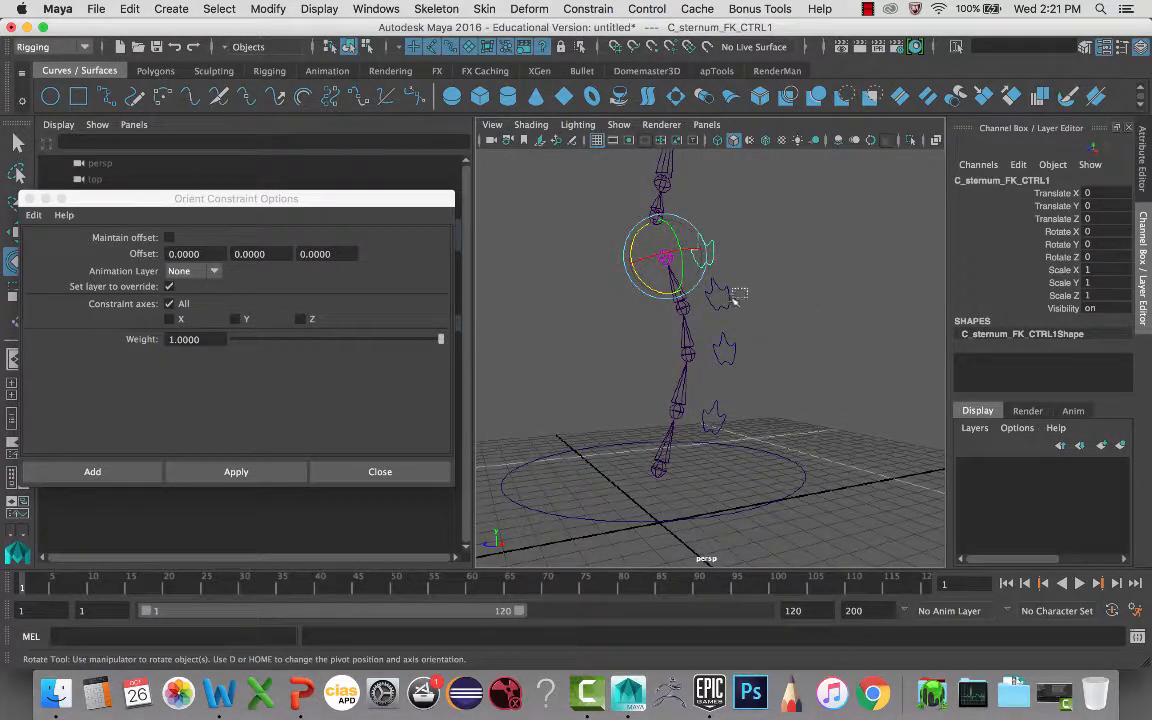
- Select all the spine controls together with C_Pelvis_CTRL, test bending the spine by rotating them at once, and undo the rotations
{"action": "left_click", "coordinate": [730, 350]}
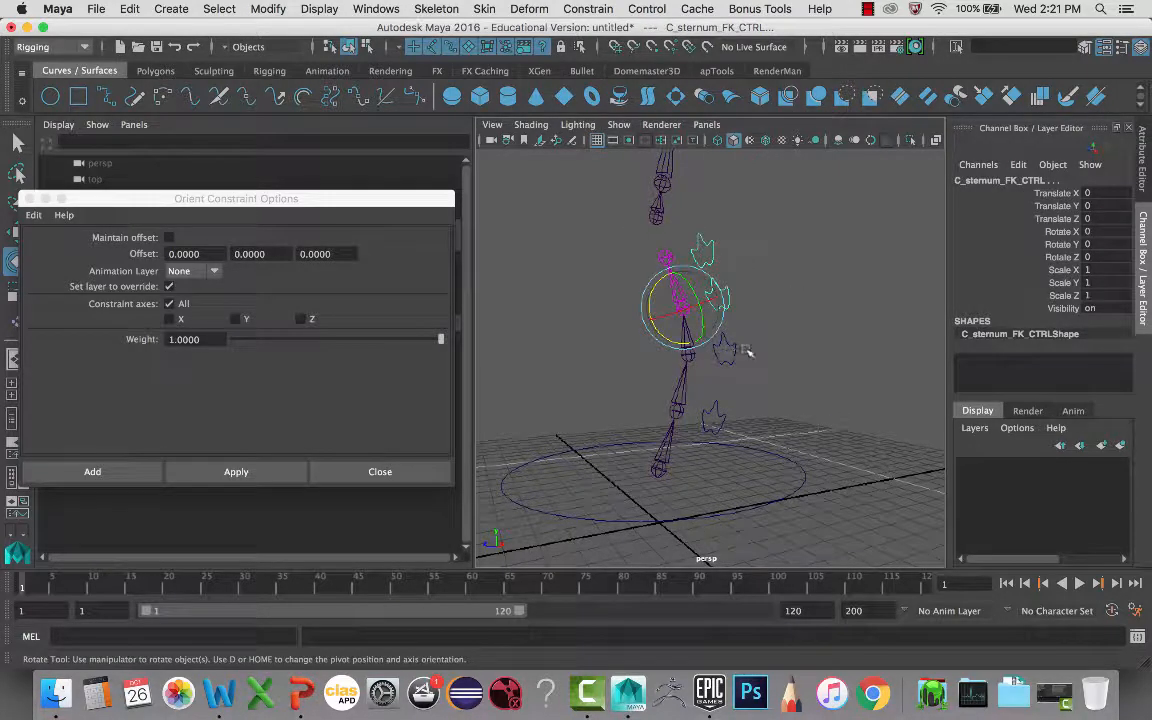
{"action": "left_click", "coordinate": [716, 418]}
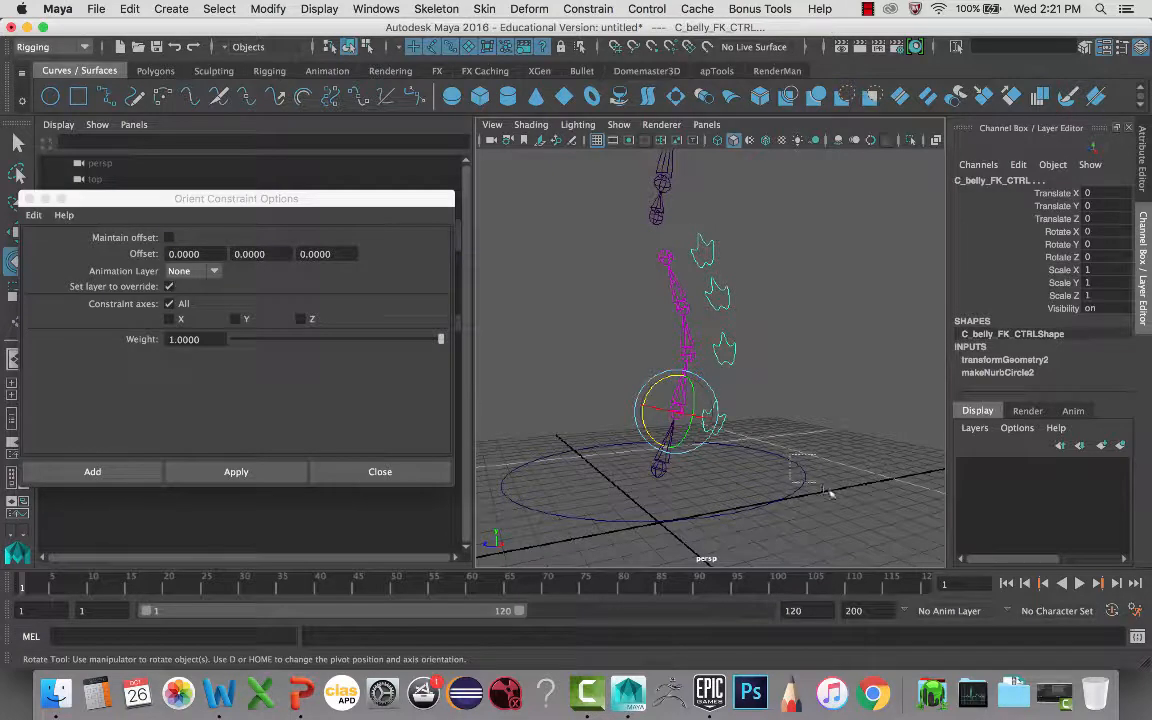
{"action": "left_click", "coordinate": [713, 484]}
{"action": "left_click_drag", "start_coordinate": [654, 440], "coordinate": [631, 404]}
{"action": "key", "text": "z"}
{"action": "key", "text": "z"}
{"action": "key", "text": "z"}
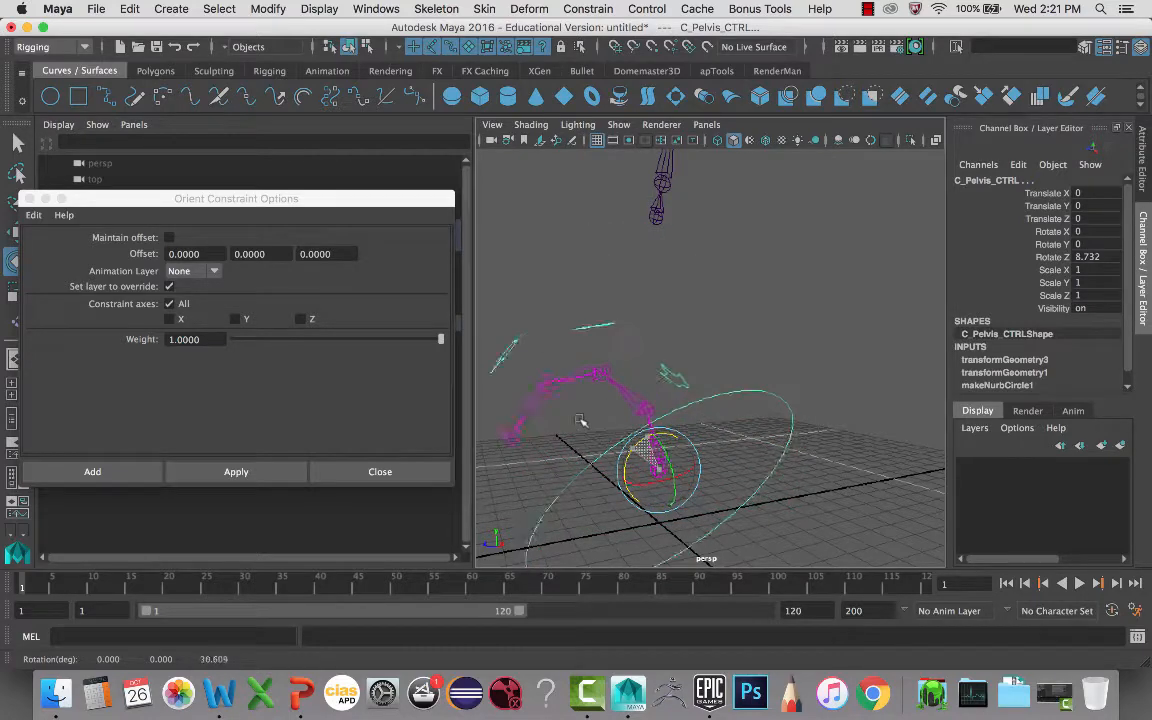
{"action": "mouse_move", "coordinate": [658, 444]}
{"action": "left_mouse_down"}
{"action": "mouse_move", "coordinate": [663, 468]}
{"action": "mouse_move", "coordinate": [630, 442]}
{"action": "mouse_move", "coordinate": [622, 455]}
{"action": "mouse_move", "coordinate": [695, 464]}
{"action": "mouse_move", "coordinate": [660, 487]}
{"action": "mouse_move", "coordinate": [634, 447]}
{"action": "mouse_move", "coordinate": [663, 458]}
{"action": "left_mouse_up"}
{"action": "key", "text": "ctrl+z"}
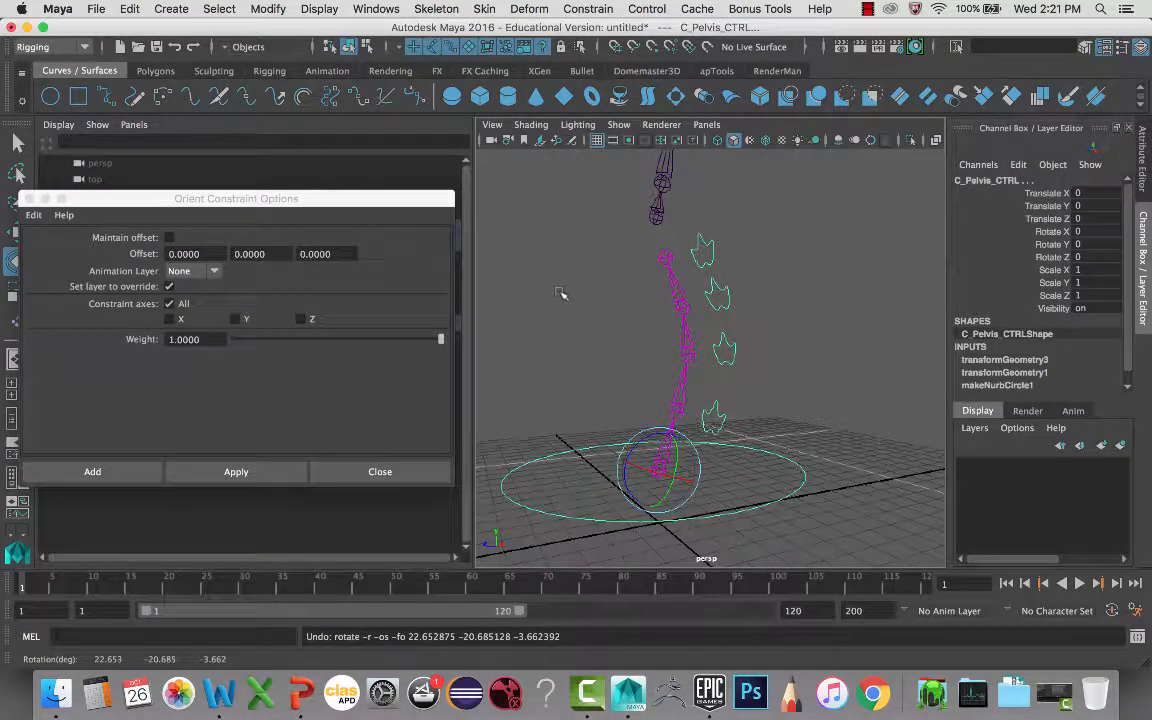
{"action": "left_click", "coordinate": [609, 342]}
{"action": "left_click_drag", "start_coordinate": [589, 314], "coordinate": [603, 368], "text": "alt"}
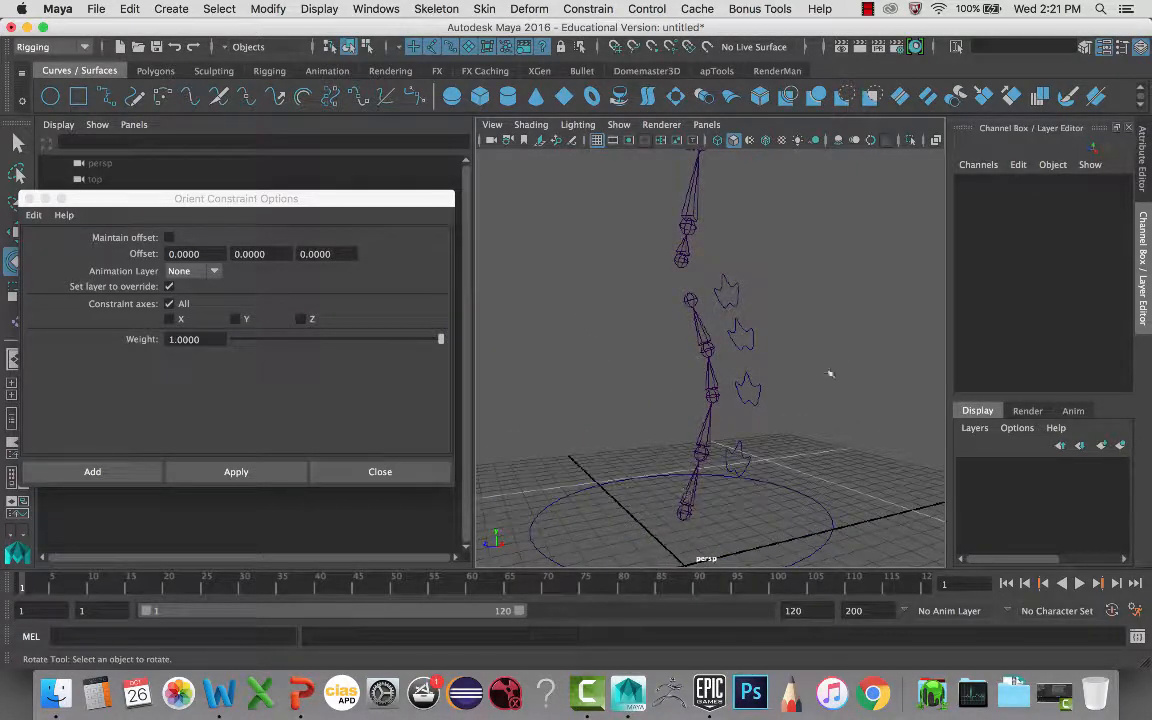
{"action": "left_click_drag", "start_coordinate": [818, 366], "coordinate": [676, 238], "text": "alt"}
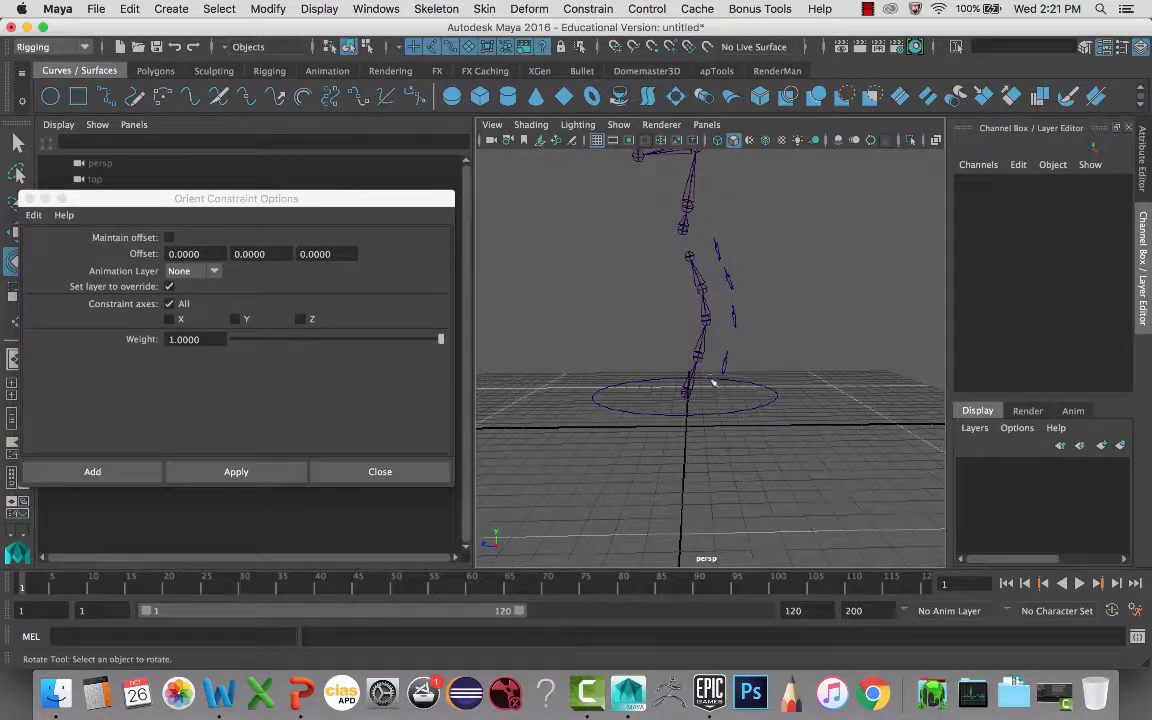
{"action": "left_click_drag", "start_coordinate": [722, 355], "coordinate": [785, 366], "text": "alt"}
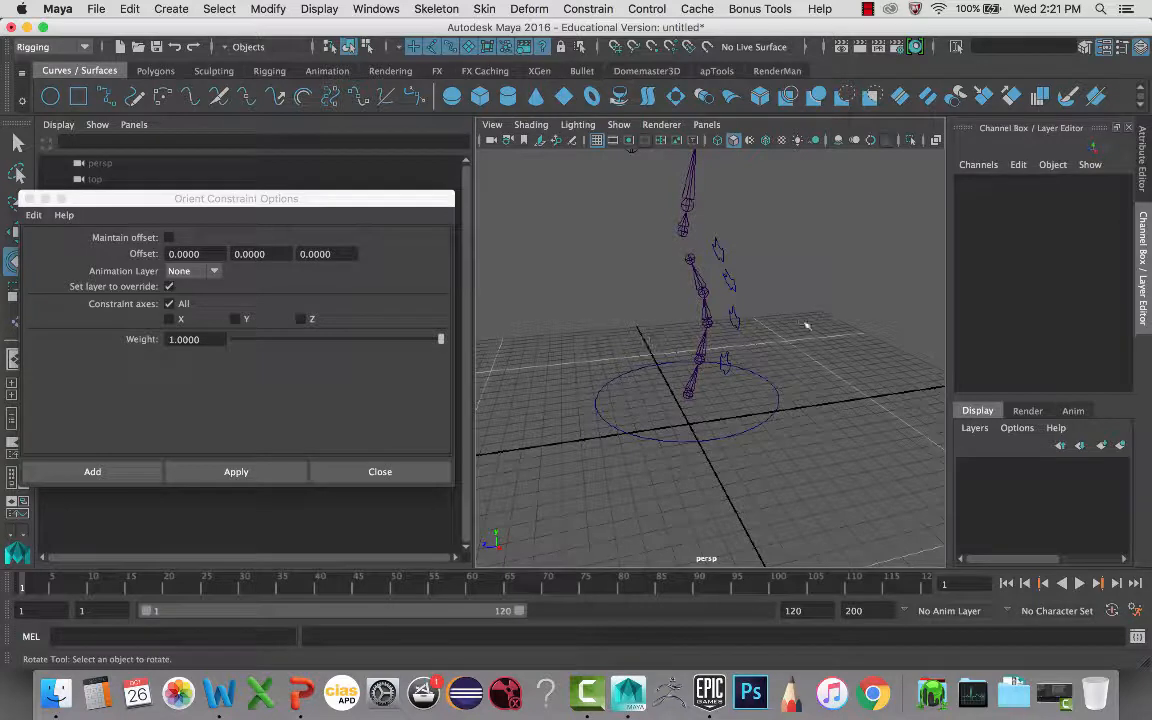